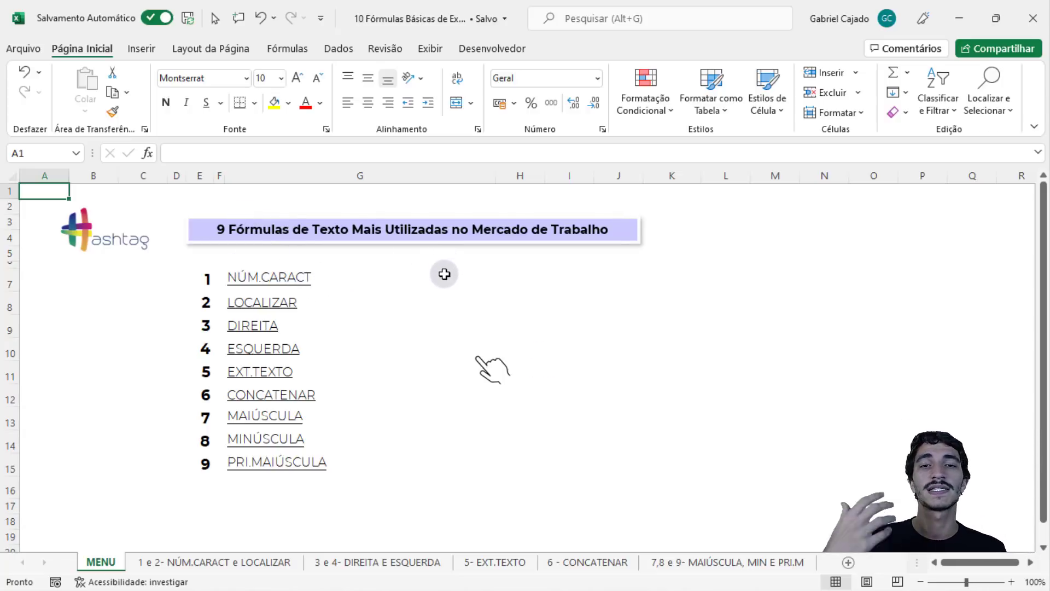
# - Open the NÚM.CARACT e LOCALIZAR sheet from the menu list and select the first entry in the Nome column
pyautogui.click(274, 277)
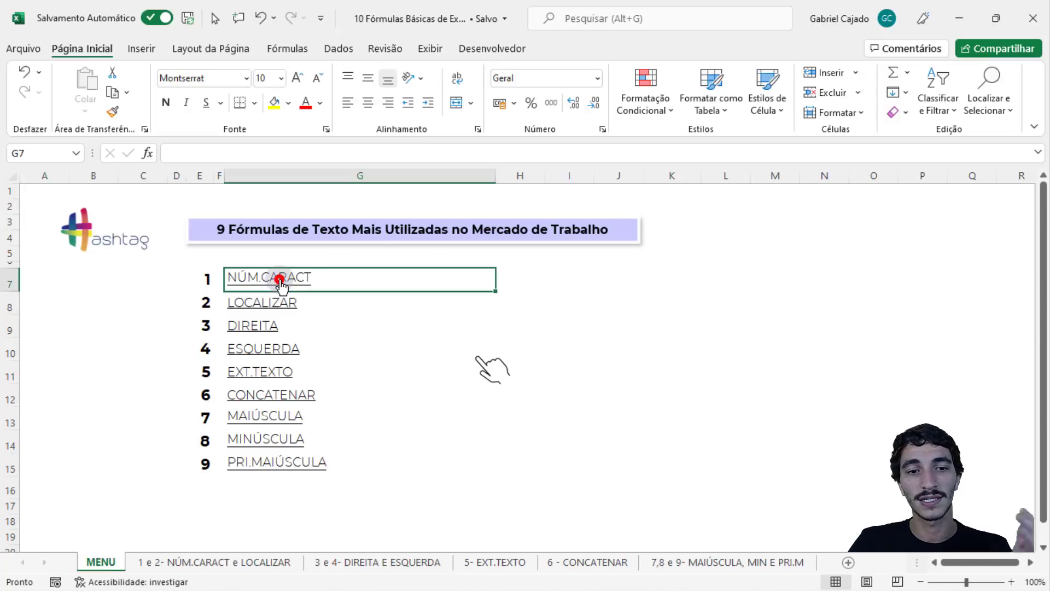
pyautogui.click(676, 230)
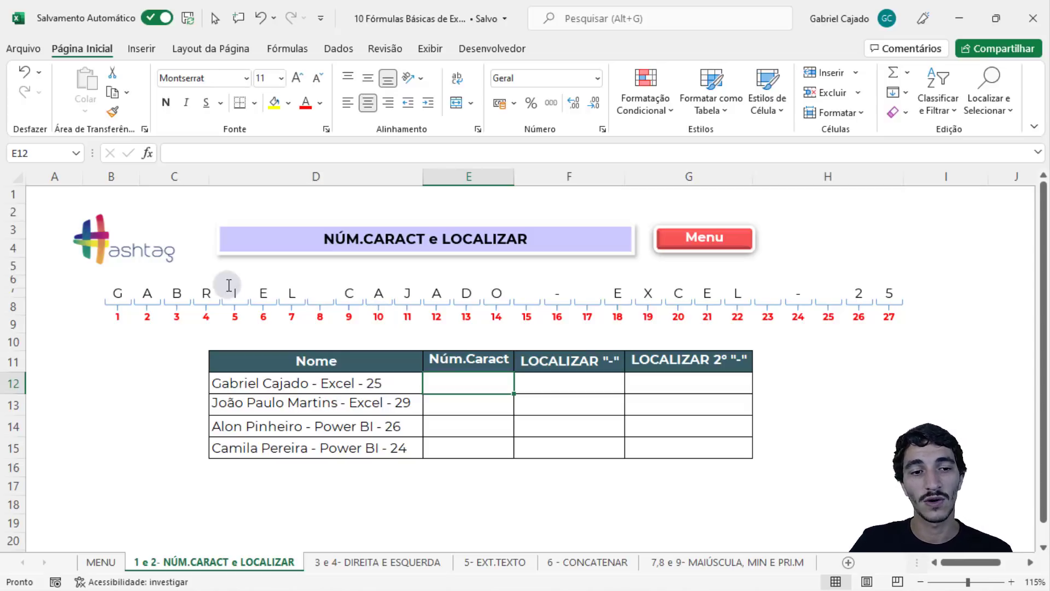
pyautogui.click(338, 395)
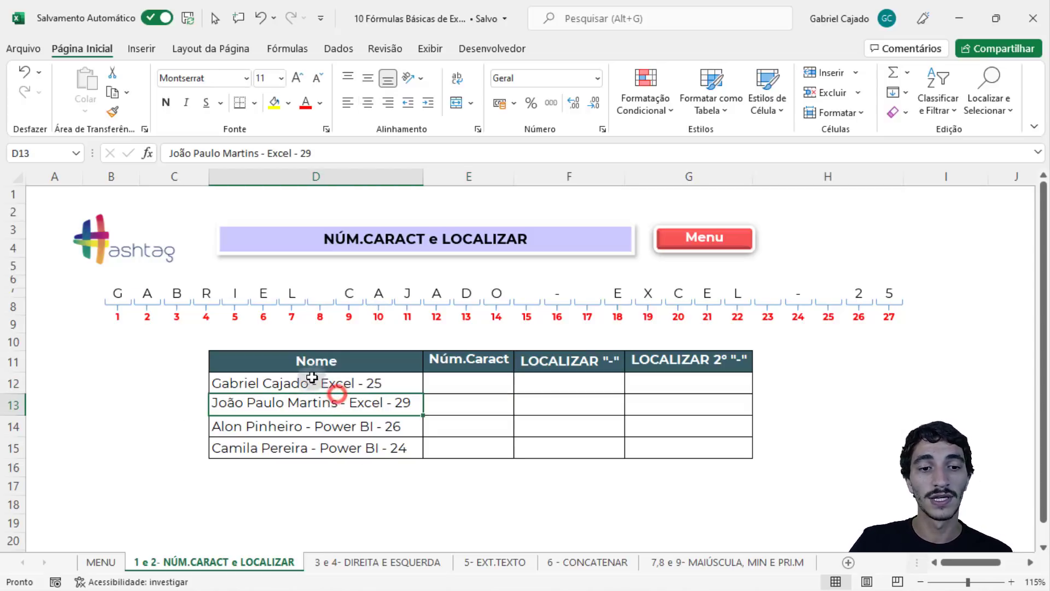
pyautogui.click(320, 384)
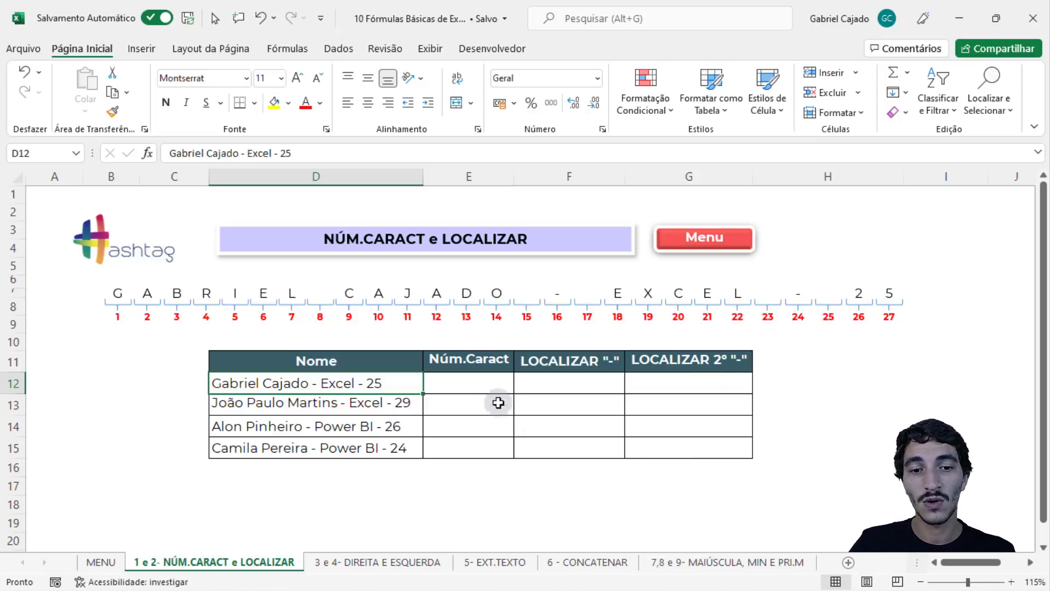
# - Enter the formula =NÚM.CARACT(D12) in cell E12 to count the characters of the first Nome entry
pyautogui.click(482, 387)
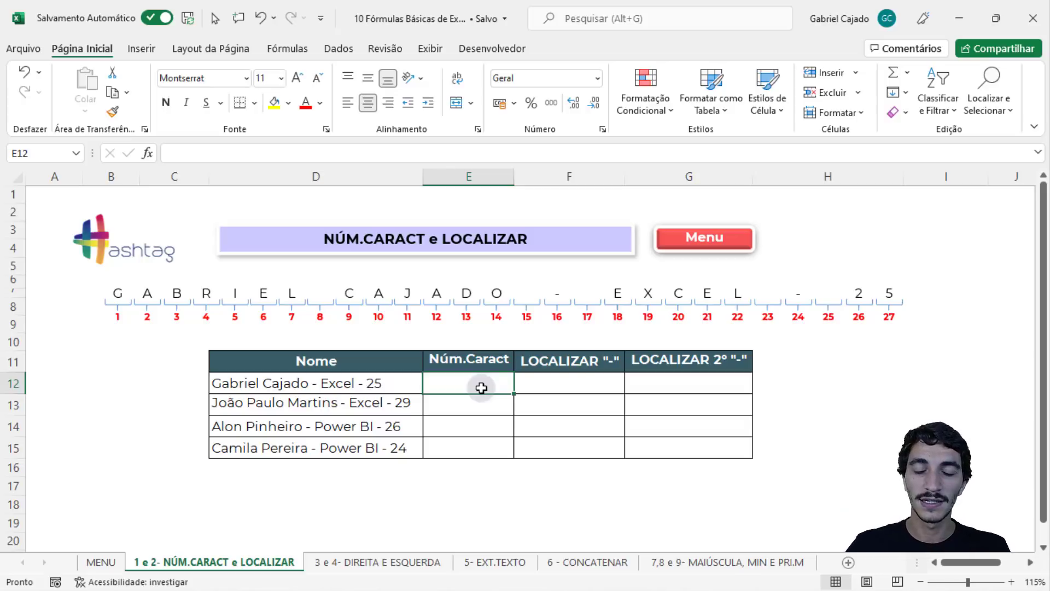
pyautogui.write('=')
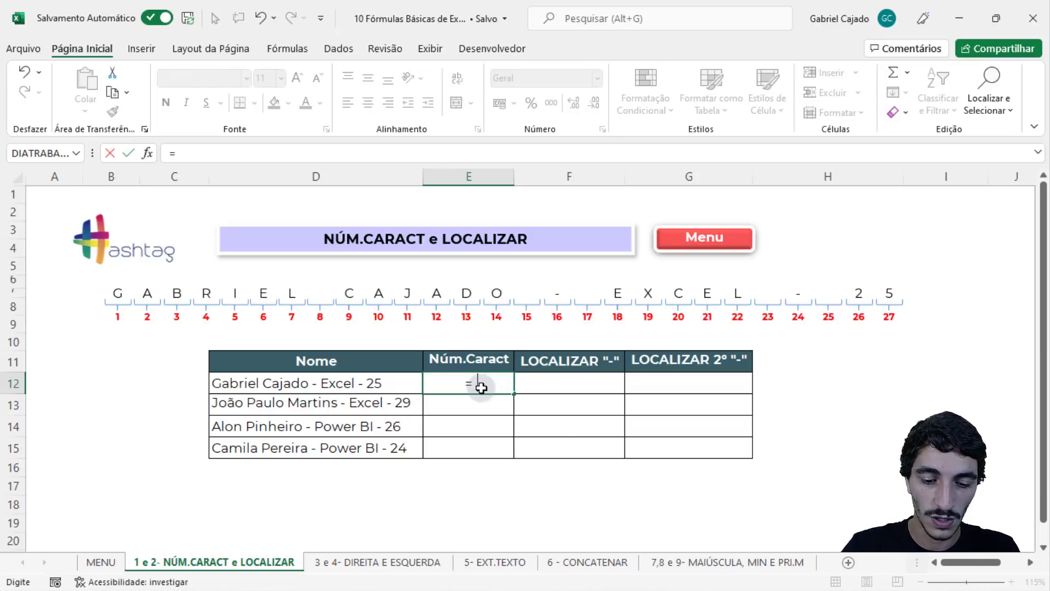
pyautogui.write('nú')
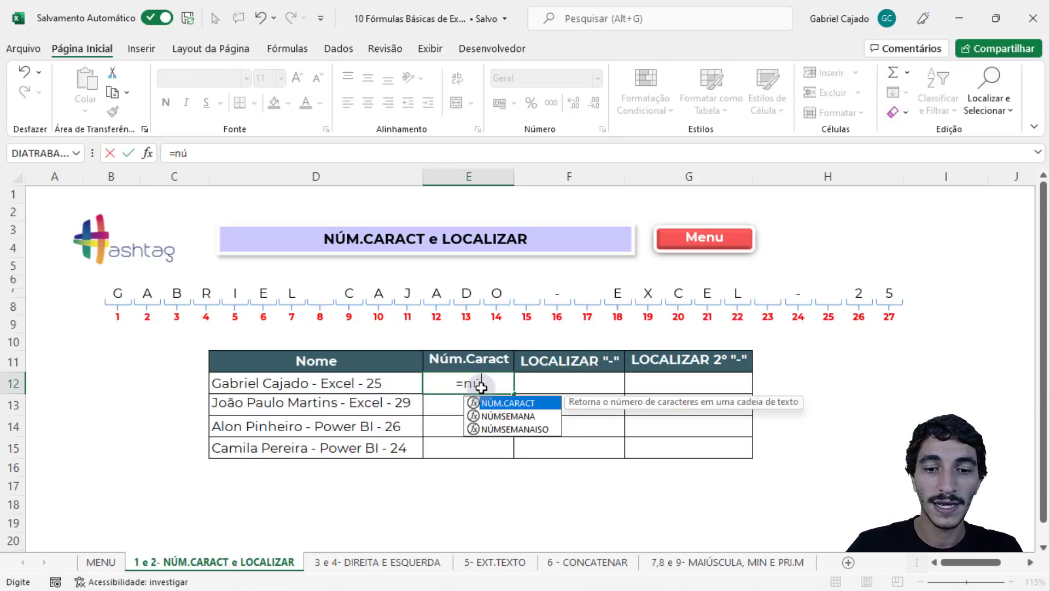
pyautogui.doubleClick(527, 402)
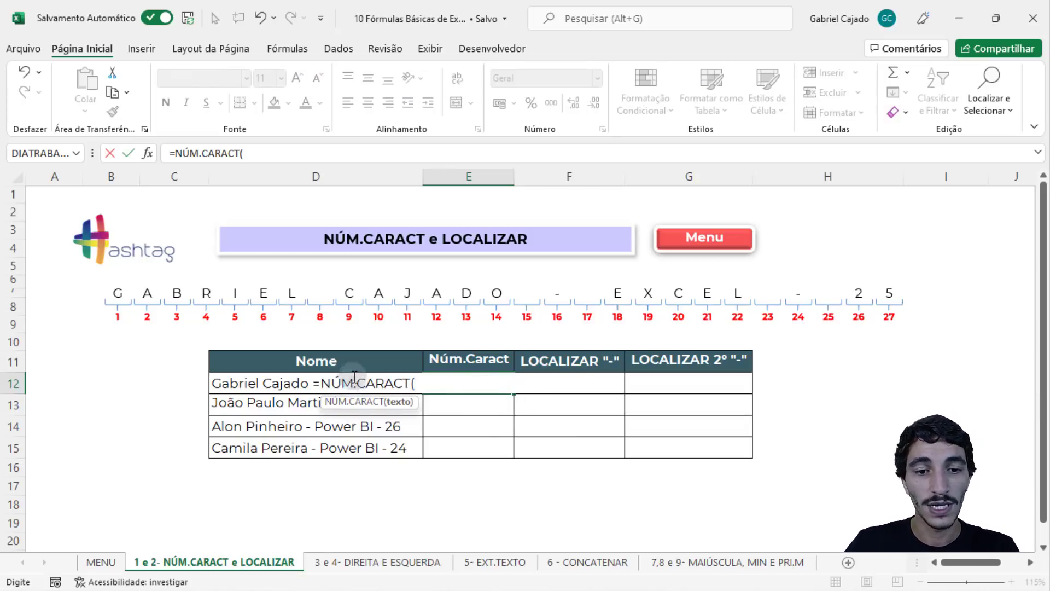
pyautogui.click(251, 382)
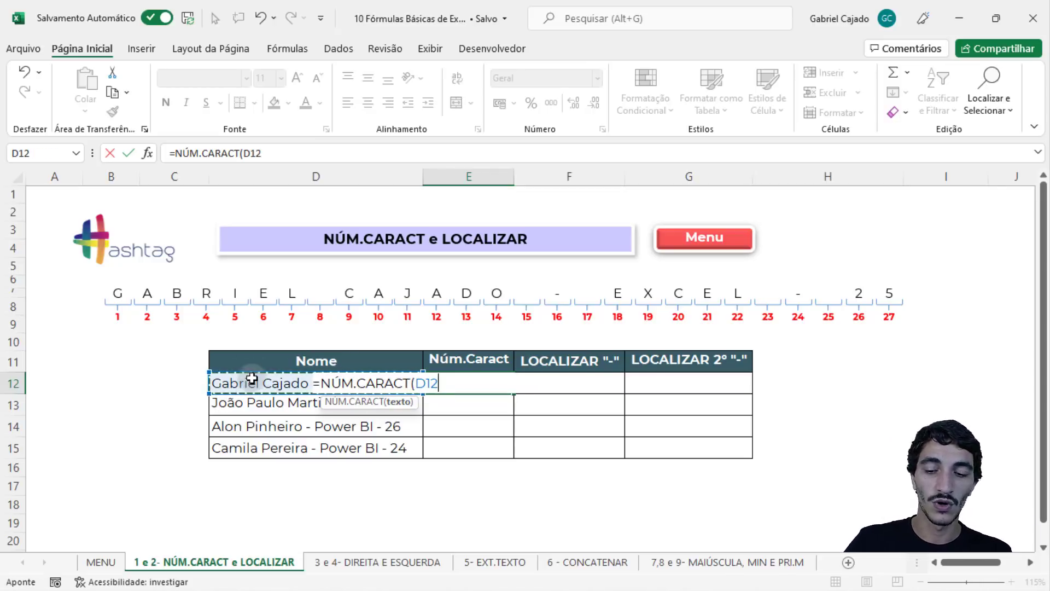
pyautogui.press('Return')
pyautogui.click(461, 386)
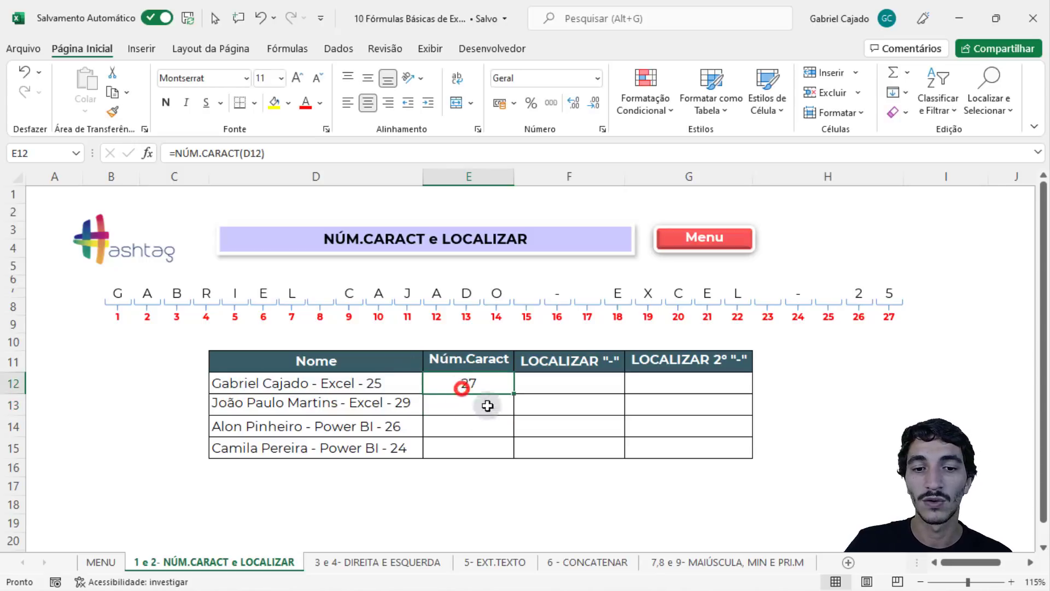
# - Fill the NÚM.CARACT formula from E12 down to E15 and compare it with the remaining Nome entries
pyautogui.click(288, 378)
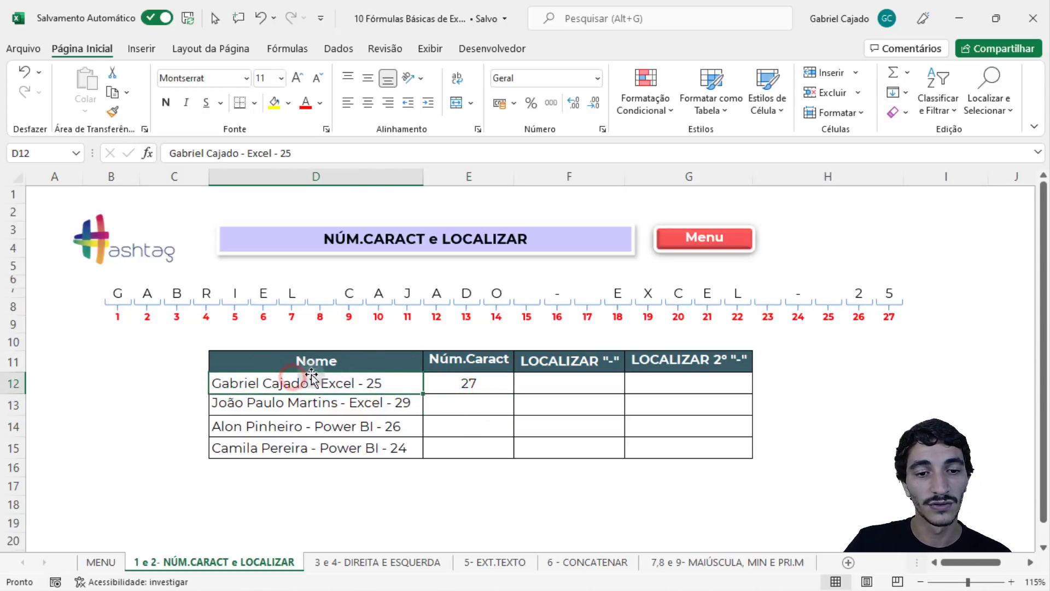
pyautogui.click(462, 387)
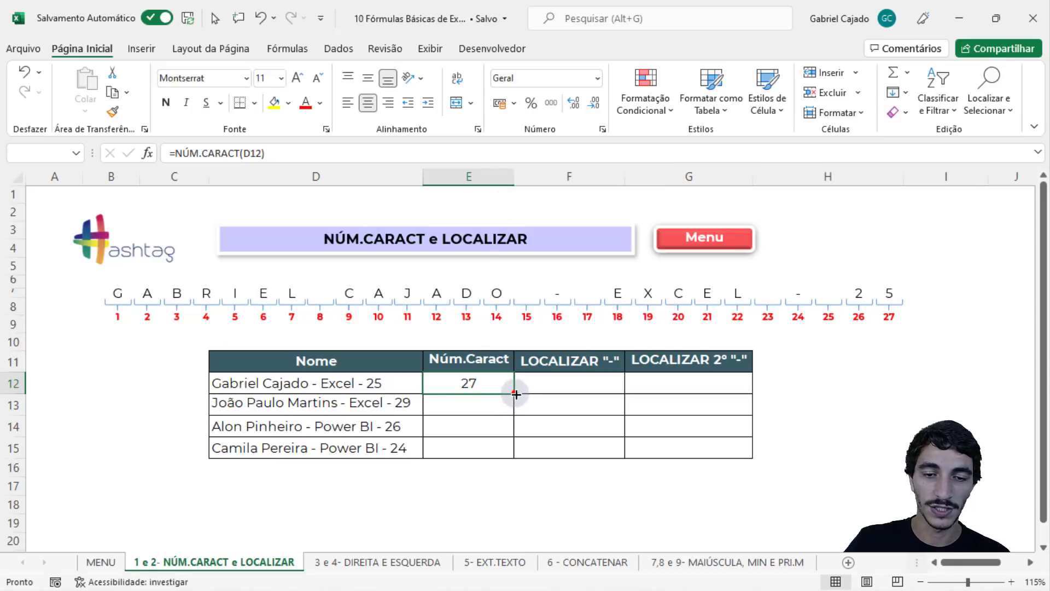
pyautogui.moveTo(516, 394); pyautogui.dragTo(513, 454)
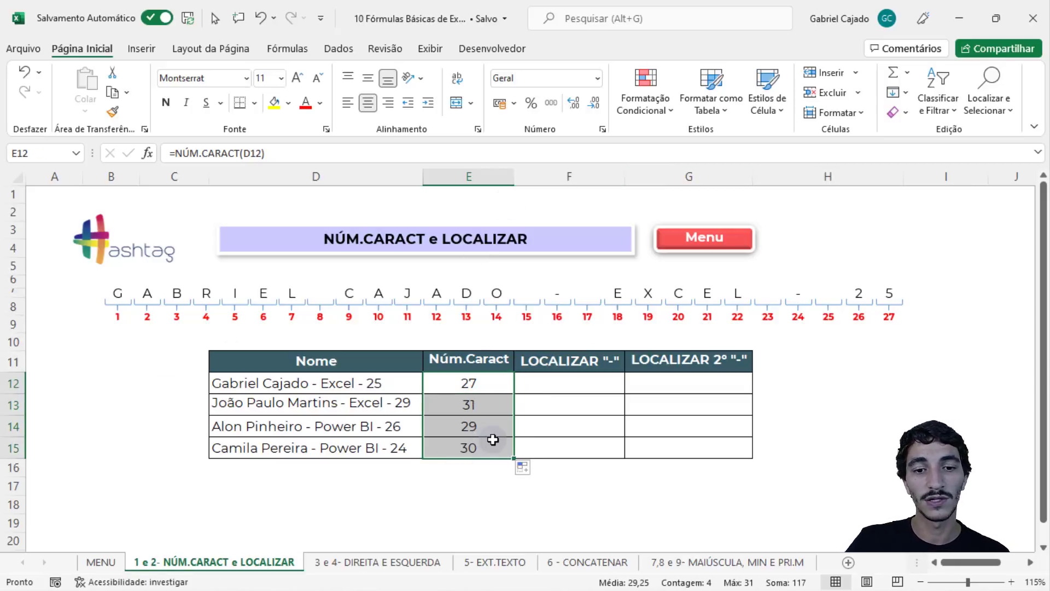
pyautogui.click(390, 403)
pyautogui.click(389, 426)
pyautogui.click(390, 449)
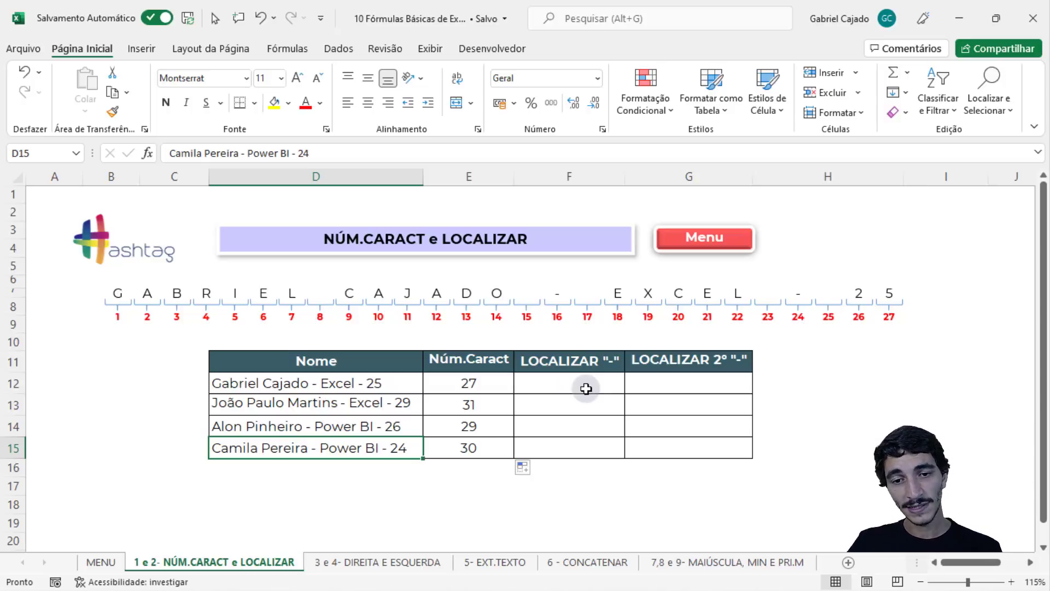
# - Start a LOCALIZAR formula in F12 with "-" in quotation marks as the text to find
pyautogui.click(582, 388)
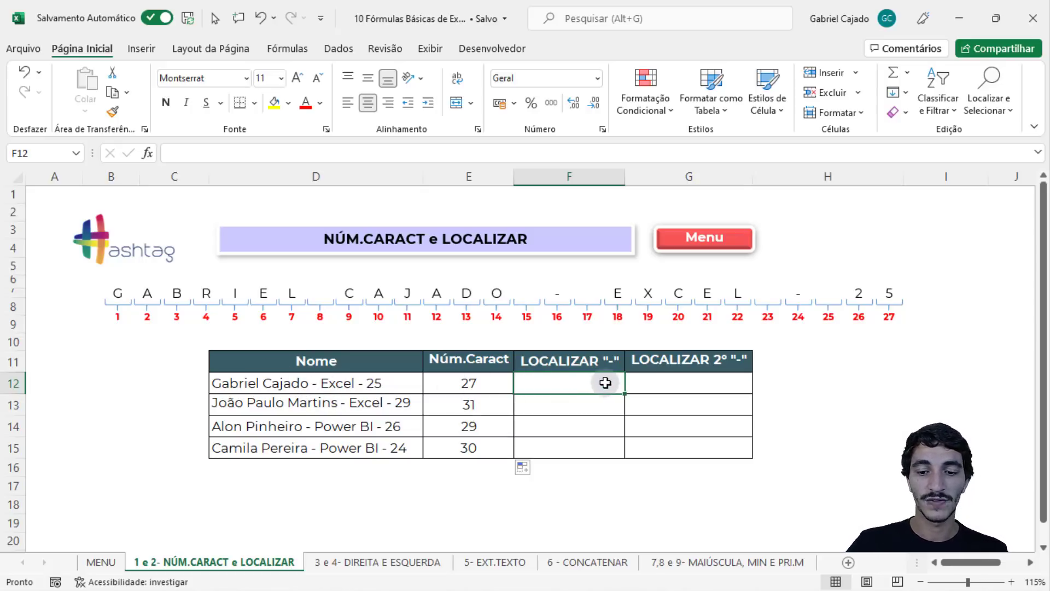
pyautogui.write('=loca')
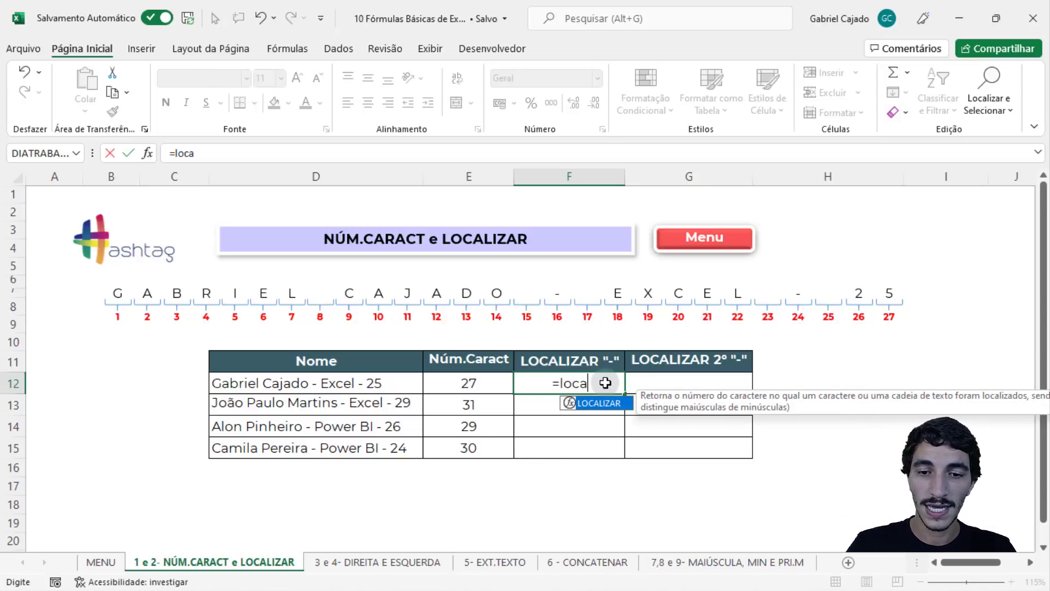
pyautogui.press('Tab')
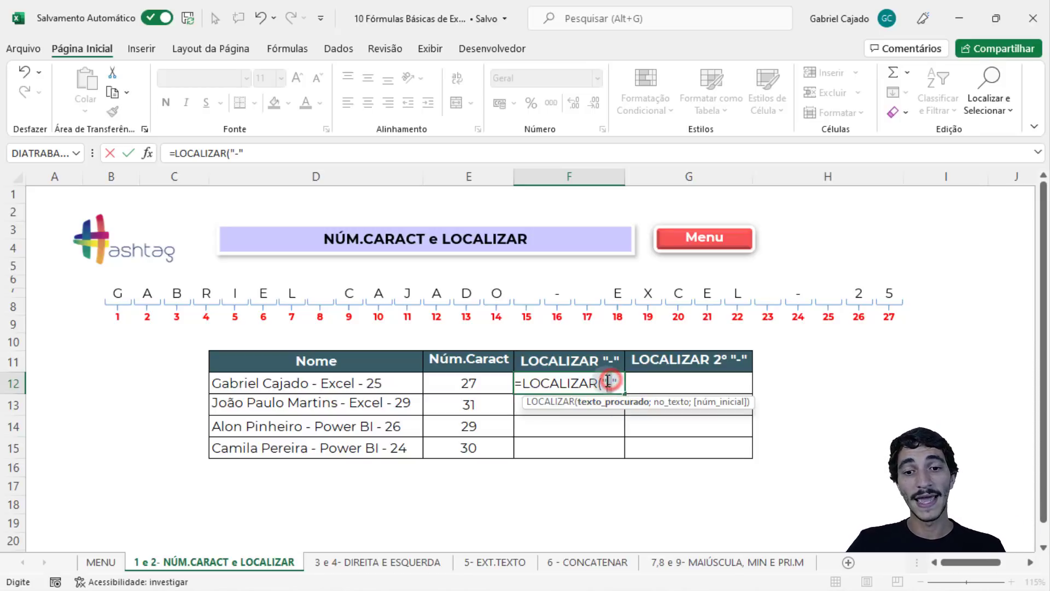
pyautogui.moveTo(608, 382); pyautogui.dragTo(618, 385)
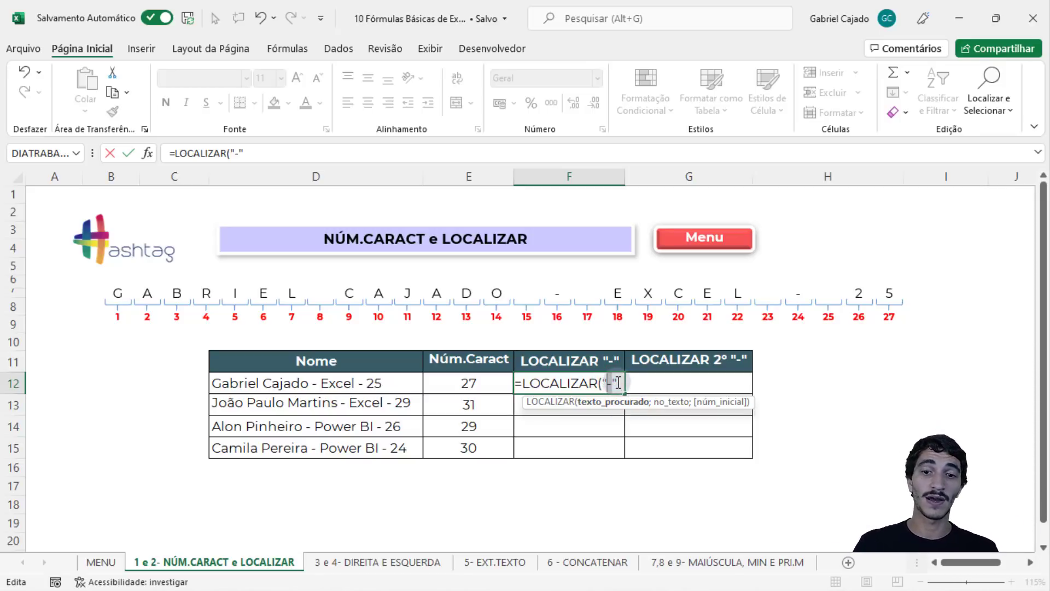
pyautogui.moveTo(618, 382)
pyautogui.mouseDown()
pyautogui.moveTo(602, 382)
pyautogui.moveTo(614, 383)
pyautogui.mouseUp()
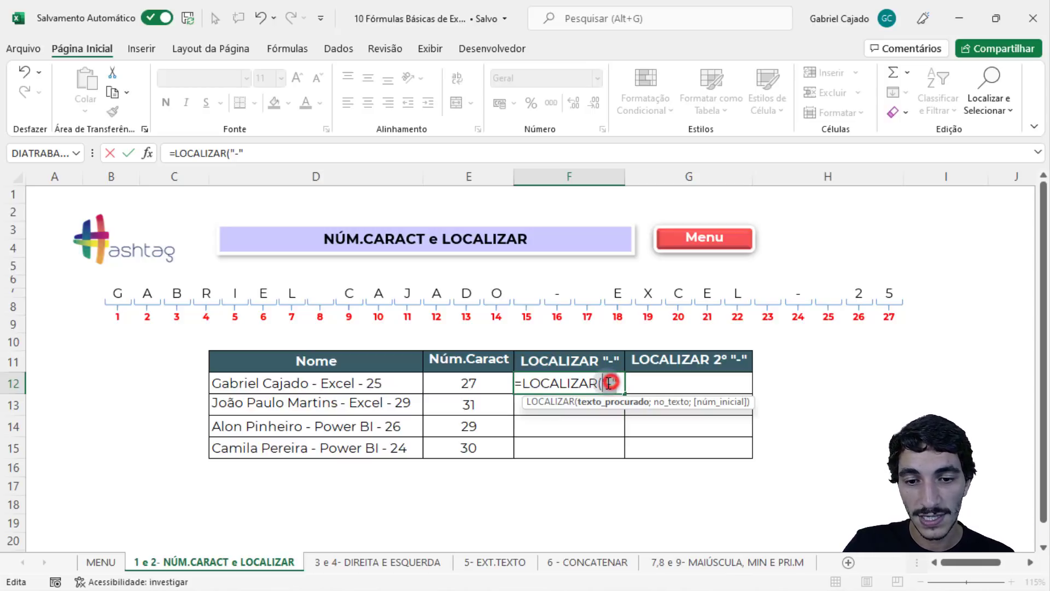
pyautogui.moveTo(609, 382); pyautogui.dragTo(612, 383)
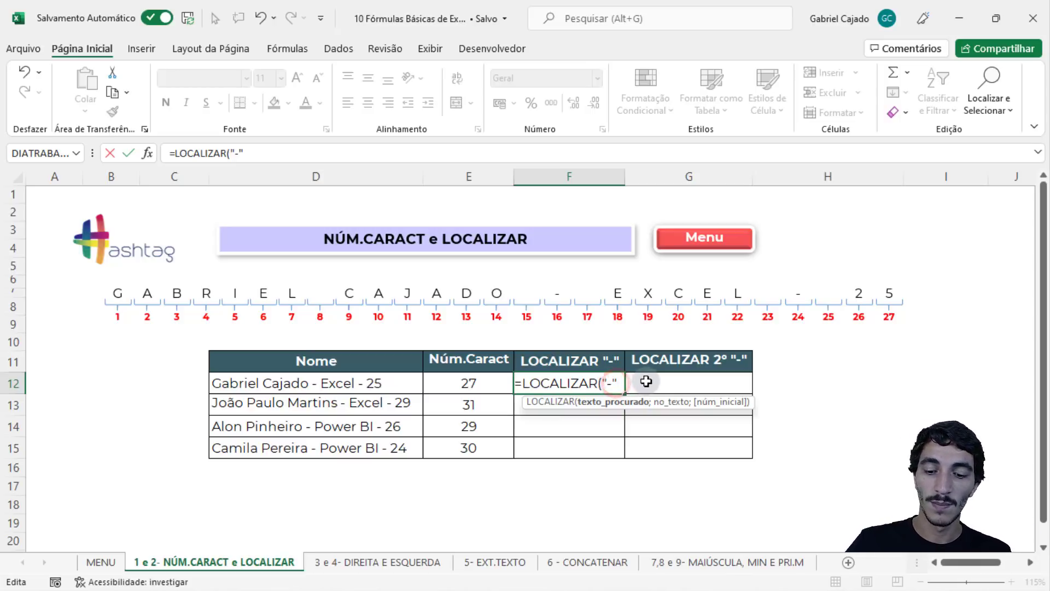
pyautogui.press('Right')
pyautogui.write(';')
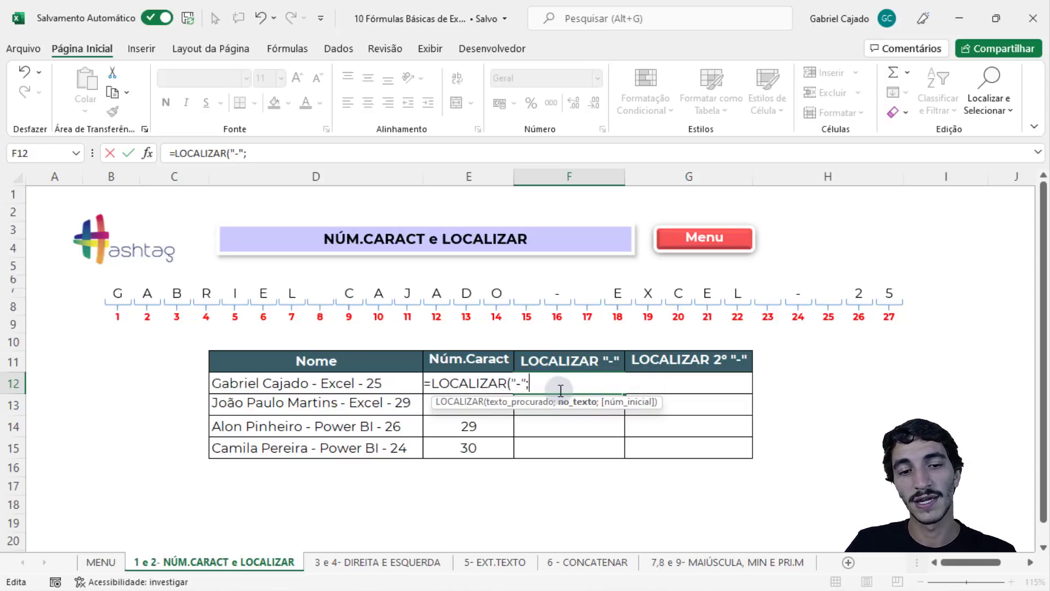
# - Complete the F12 formula as =LOCALIZAR("-";D12), omitting the optional start number, and check it against the text in D12
pyautogui.click(352, 382)
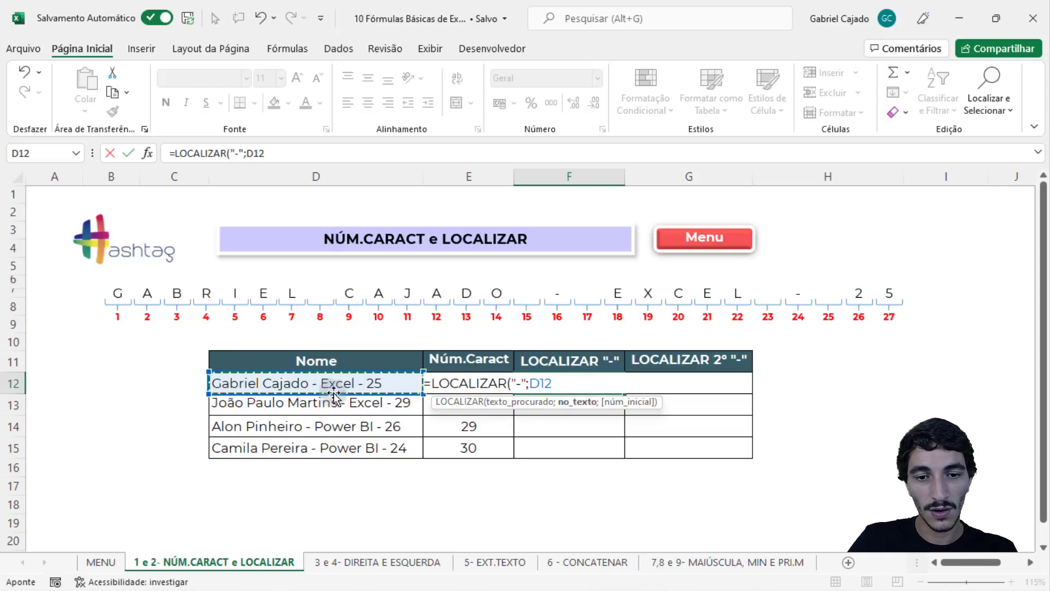
pyautogui.write(';')
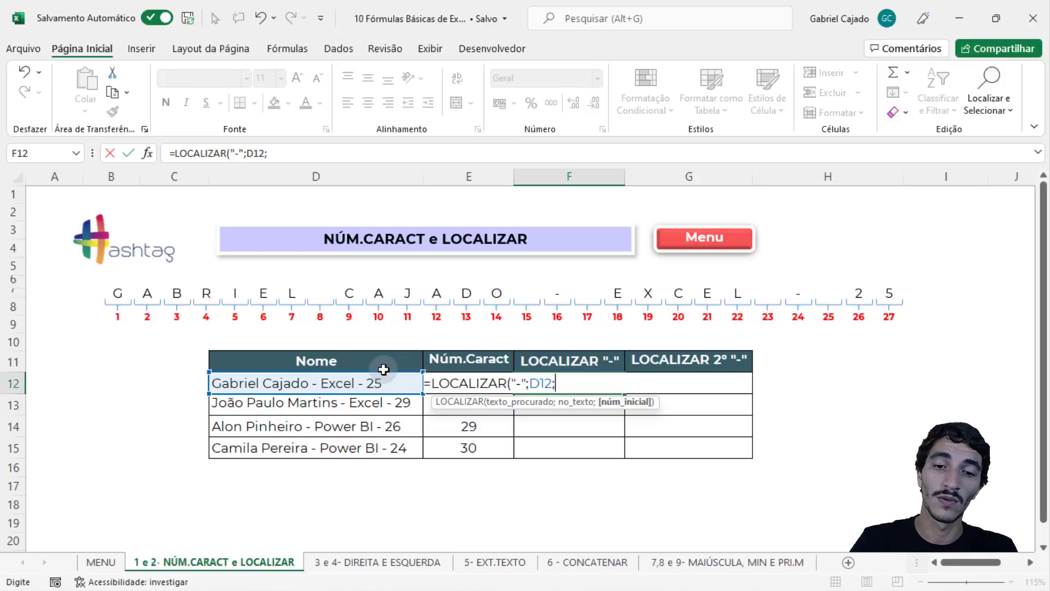
pyautogui.press('Left')
pyautogui.write(')')
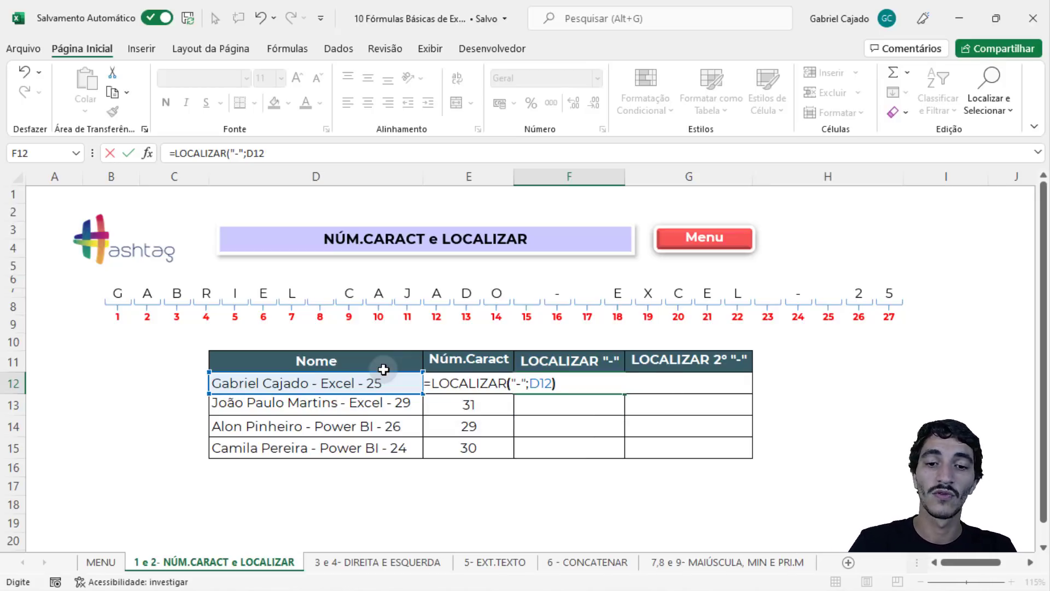
pyautogui.press('Return')
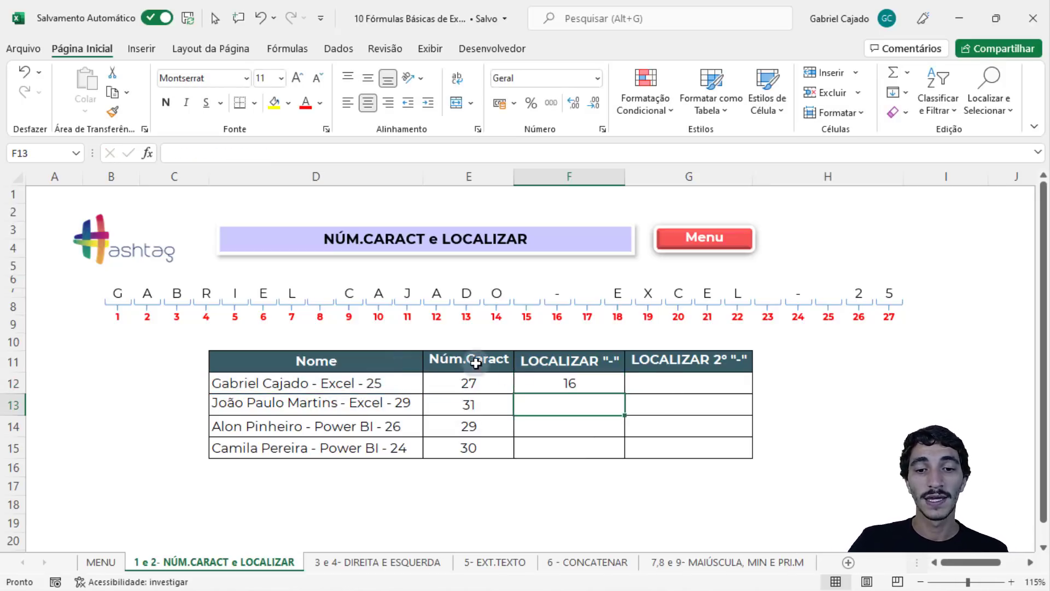
pyautogui.click(310, 383)
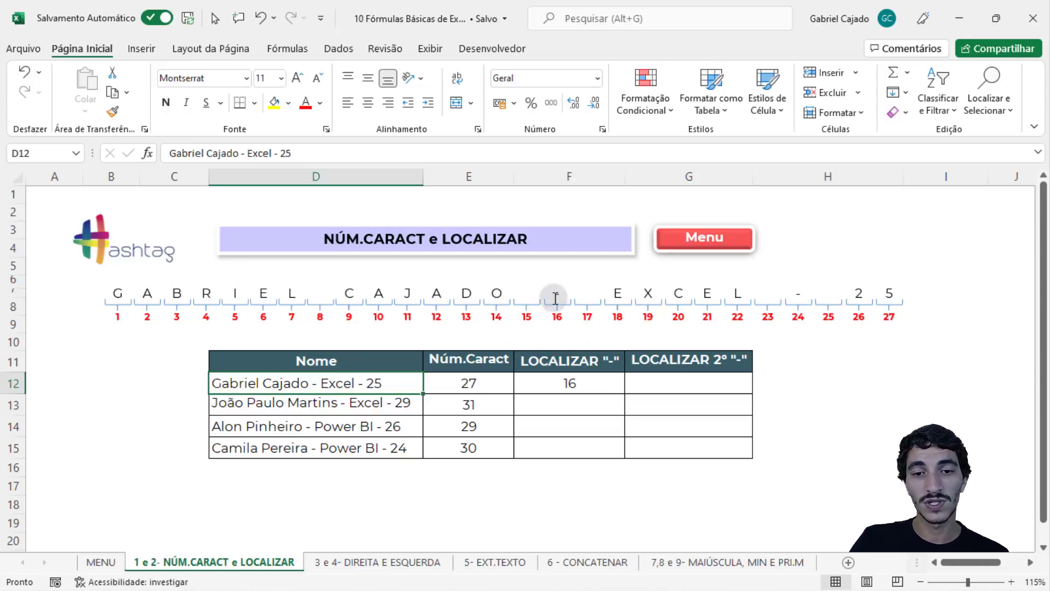
pyautogui.click(582, 389)
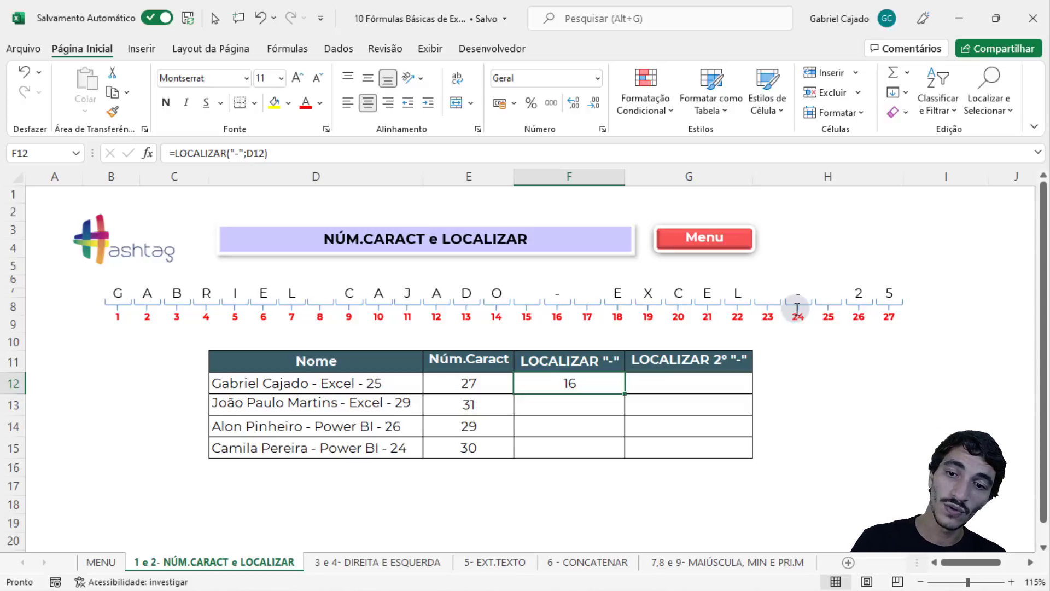
# - Enter the formula =LOCALIZAR("-";D12;F12) in G12, using the first hyphen's position in F12 as the start number
pyautogui.click(712, 380)
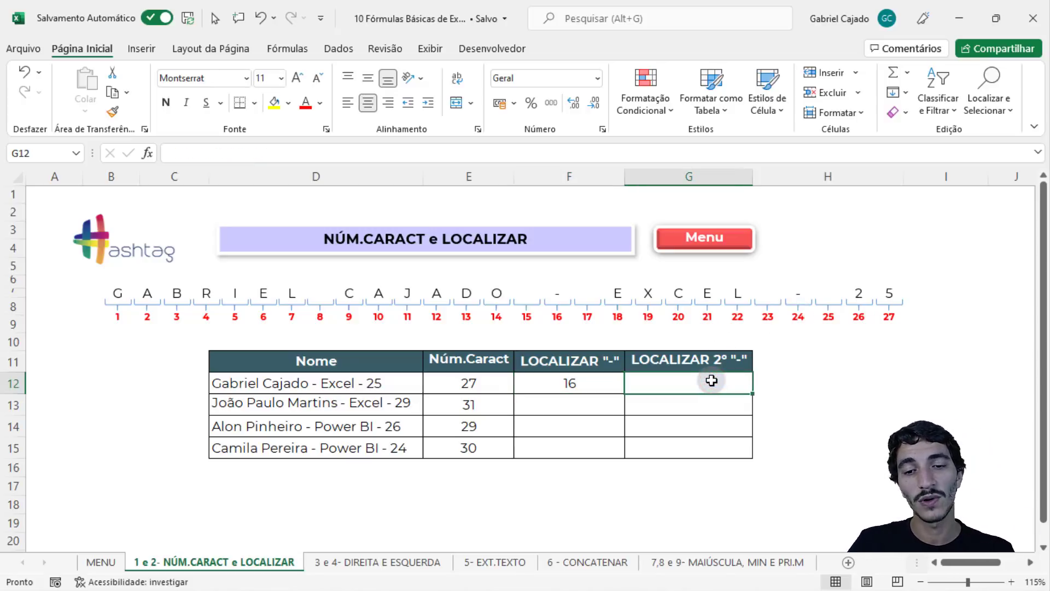
pyautogui.write('=loc')
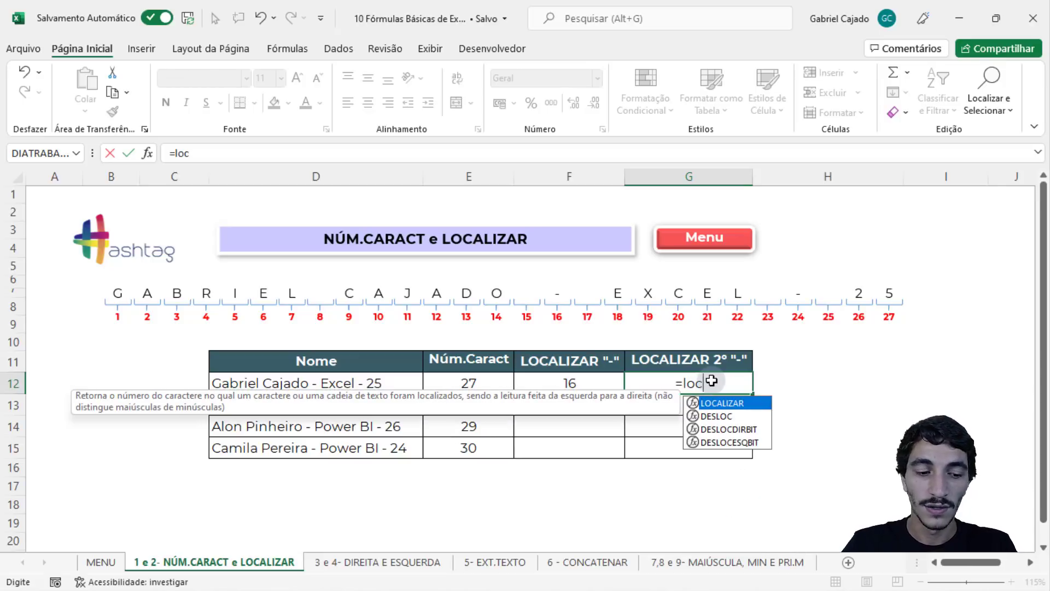
pyautogui.press('Tab')
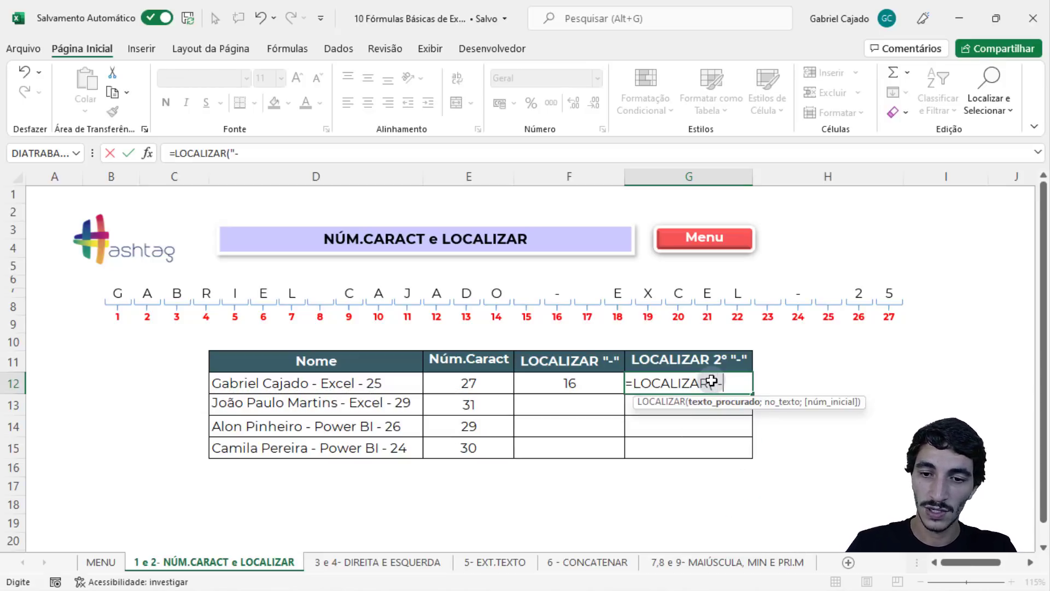
pyautogui.write('"-";')
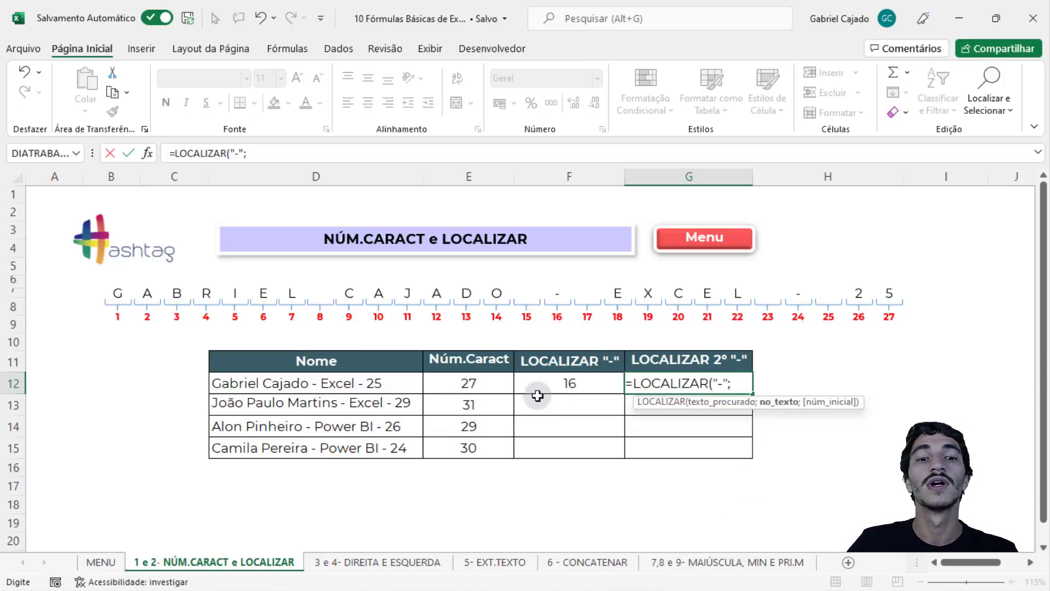
pyautogui.click(376, 383)
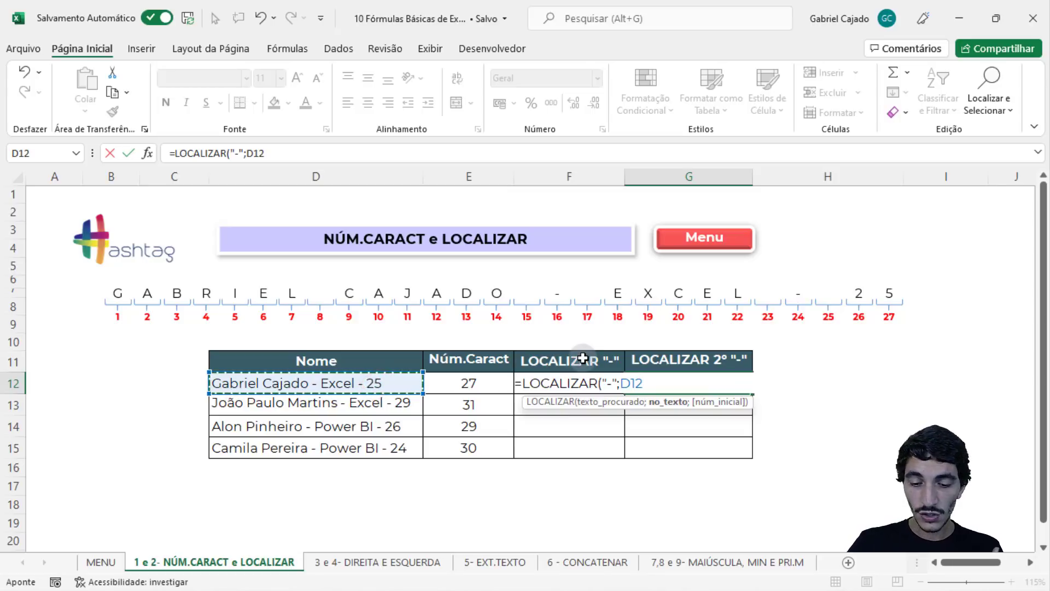
pyautogui.write(';')
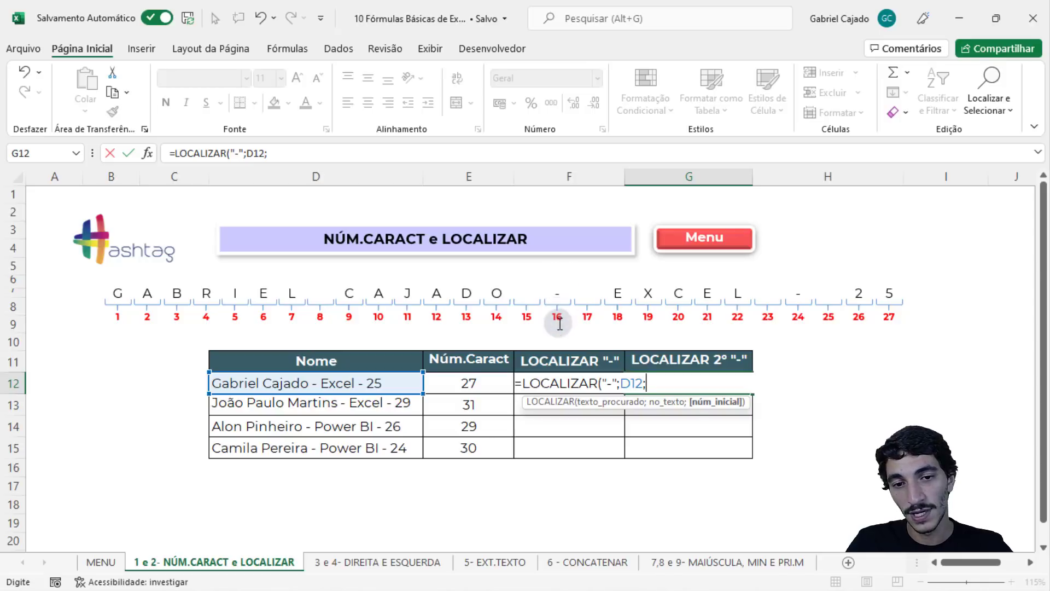
pyautogui.click(558, 362)
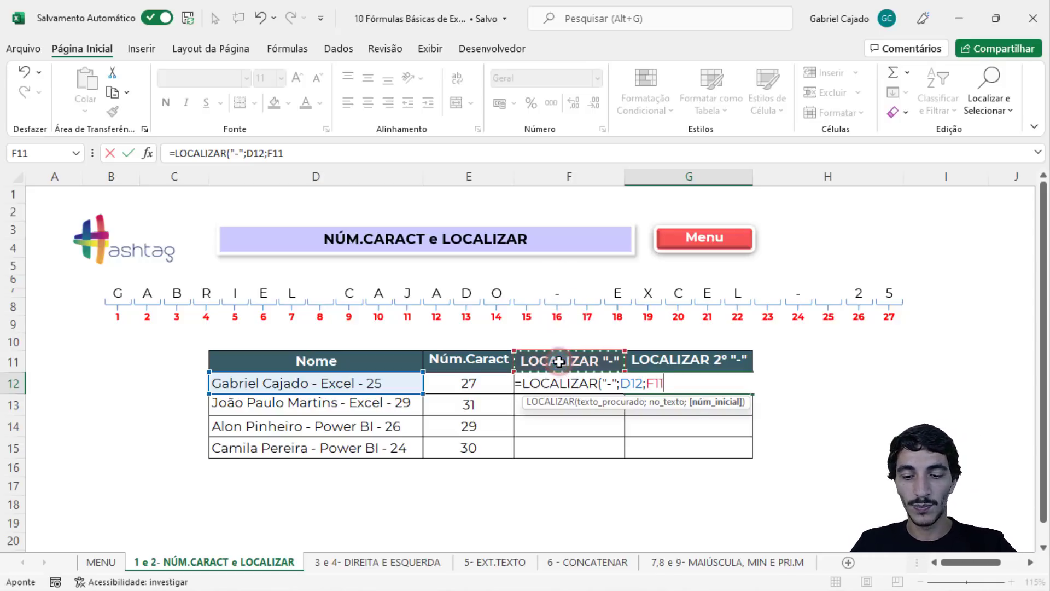
pyautogui.click(576, 382)
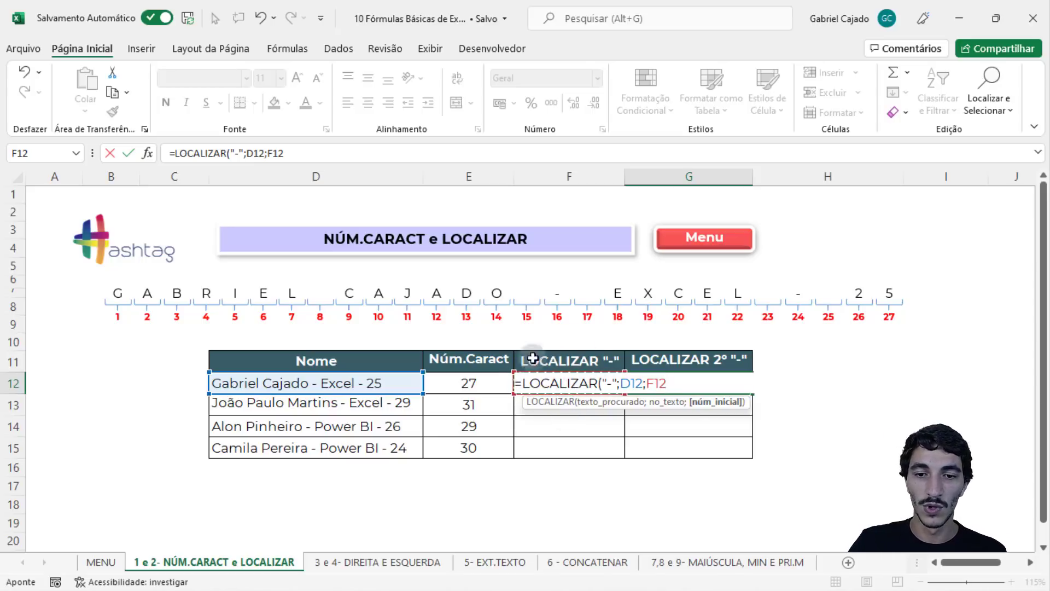
pyautogui.press('Return')
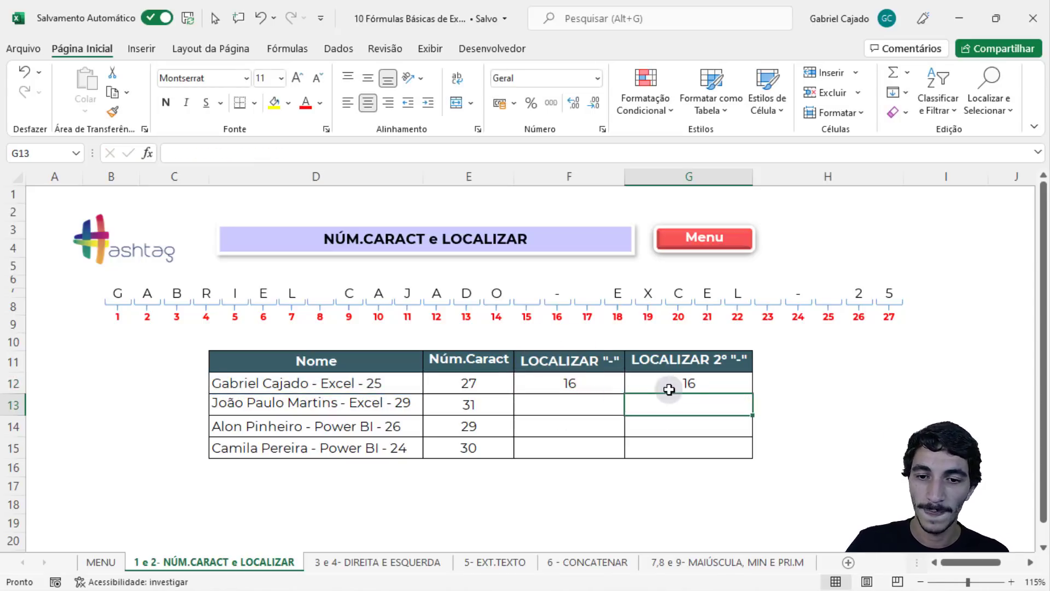
# - Review the G12 formula and change its start number to F12+1 so the search begins after the first hyphen
pyautogui.click(710, 388)
pyautogui.doubleClick(711, 389)
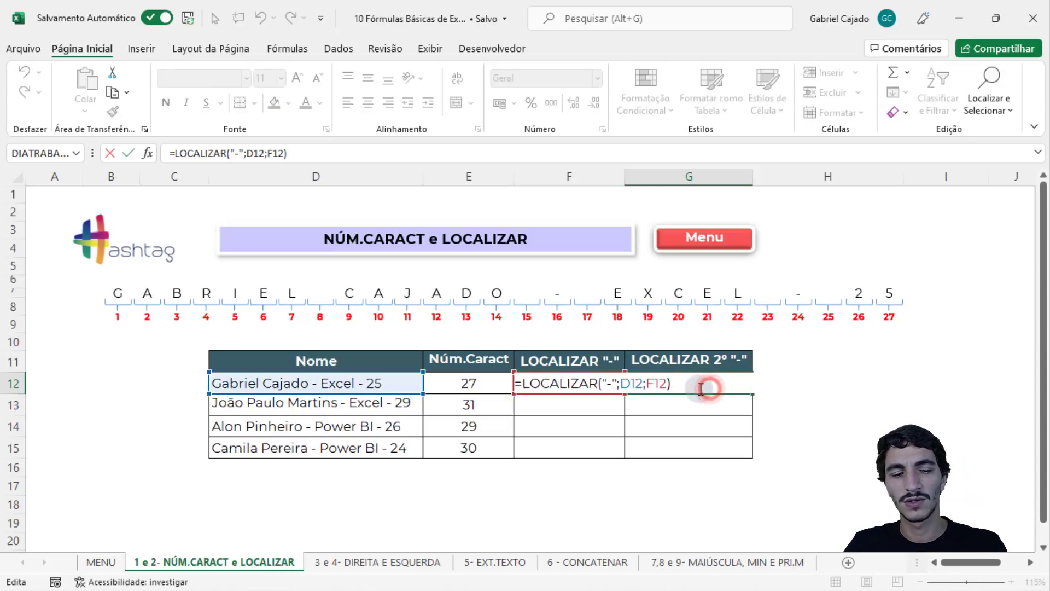
pyautogui.press('Escape')
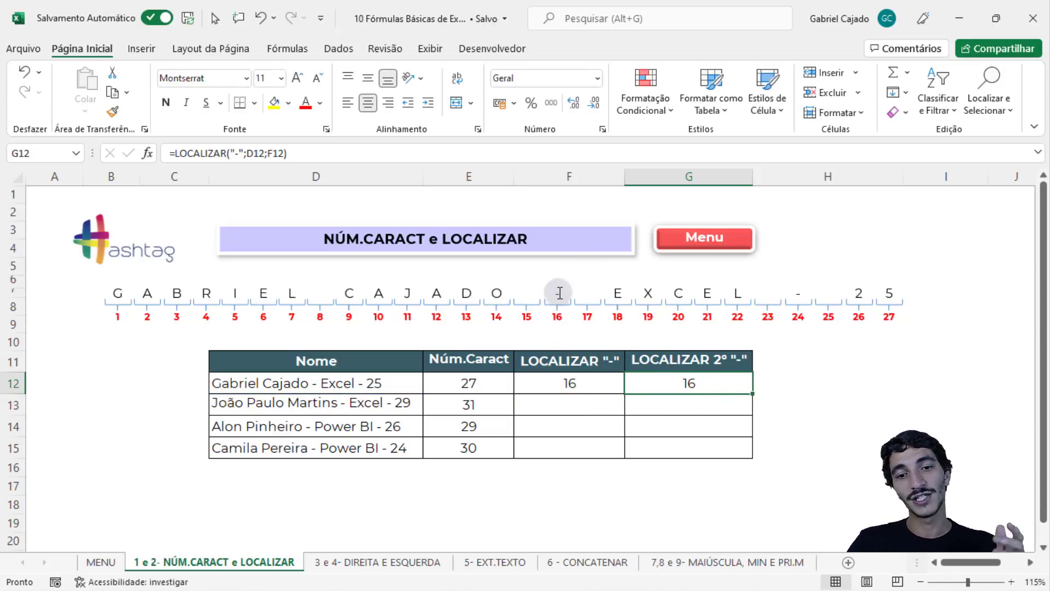
pyautogui.doubleClick(671, 383)
pyautogui.click(663, 383)
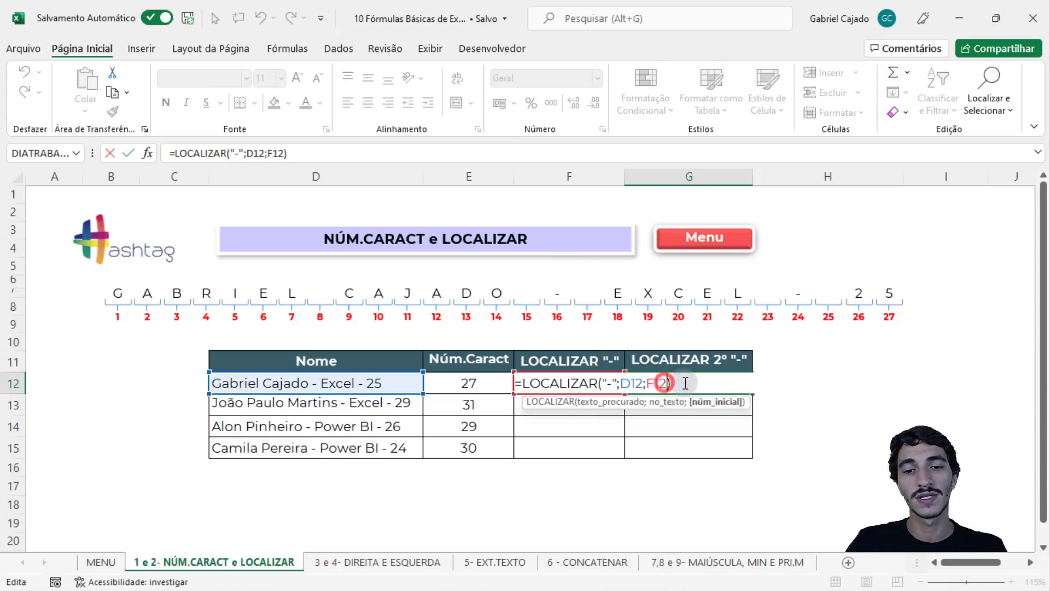
pyautogui.press('Return')
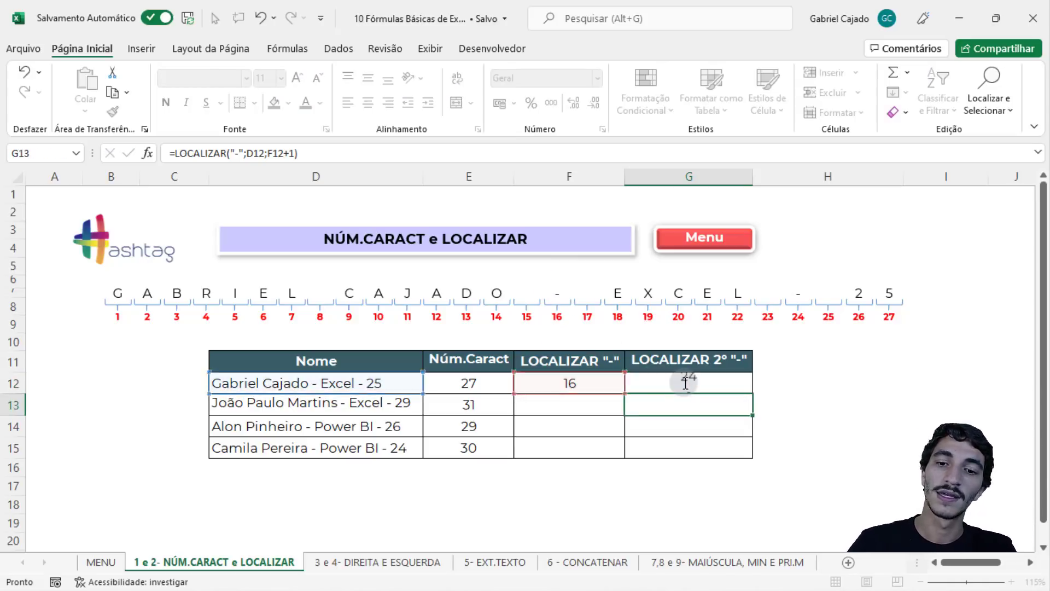
# - Compare G12 with the numbered characters and review its completed LOCALIZAR formula without changing it
pyautogui.click(646, 387)
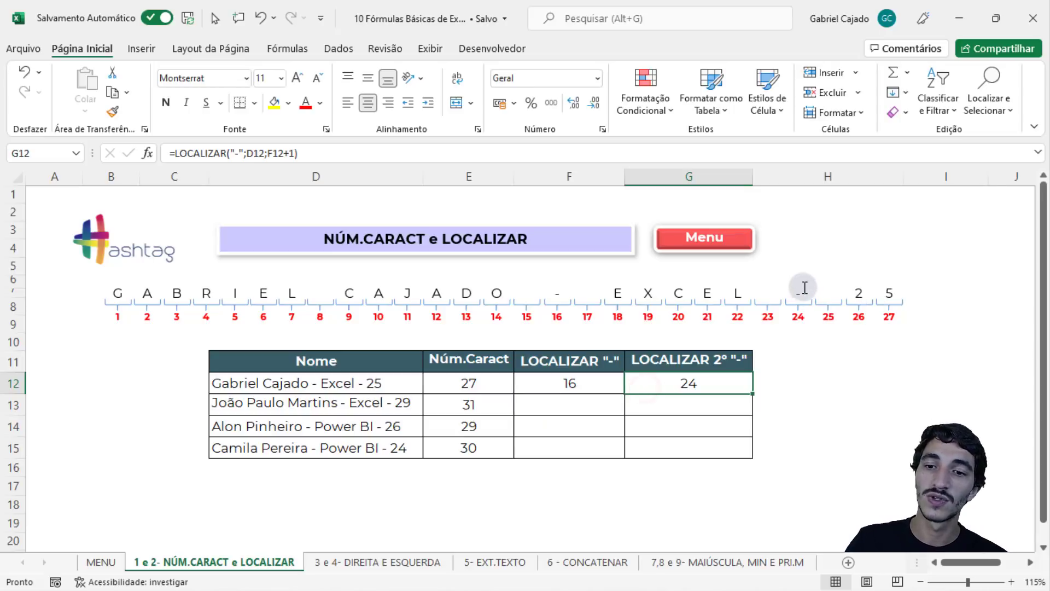
pyautogui.doubleClick(740, 382)
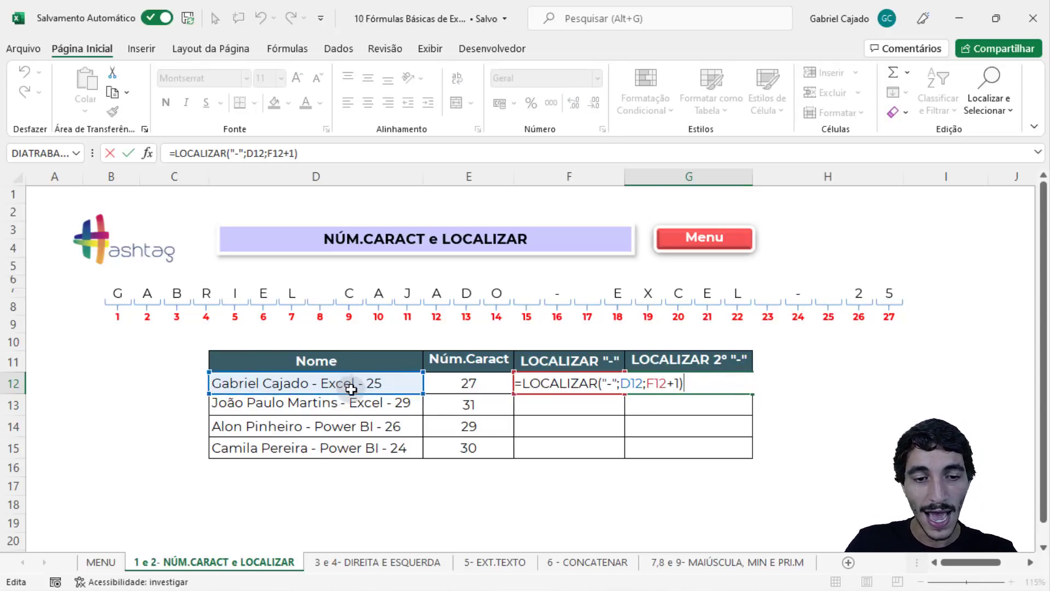
pyautogui.click(674, 388)
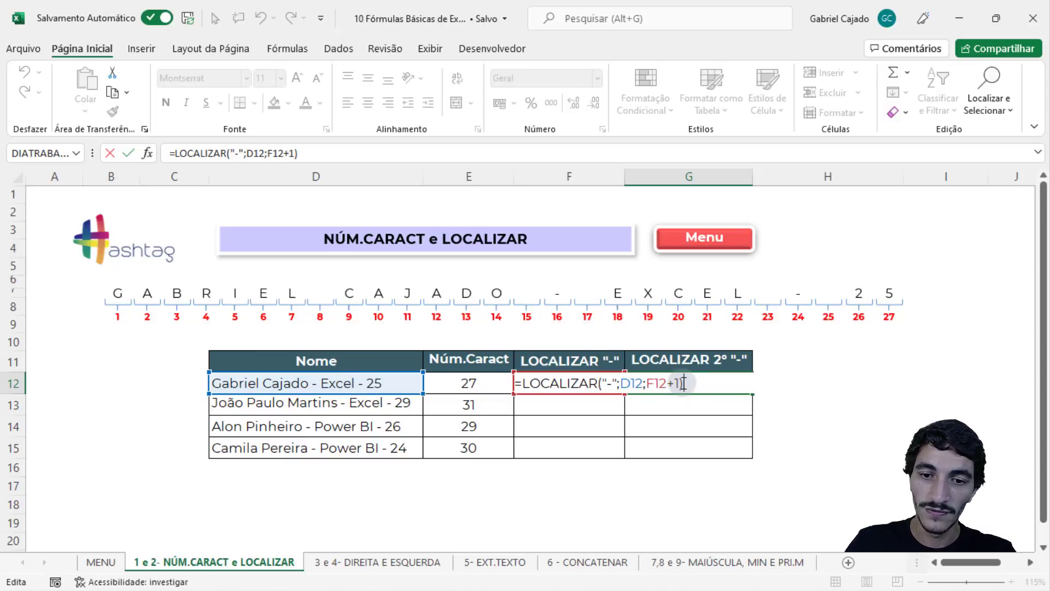
pyautogui.press('Escape')
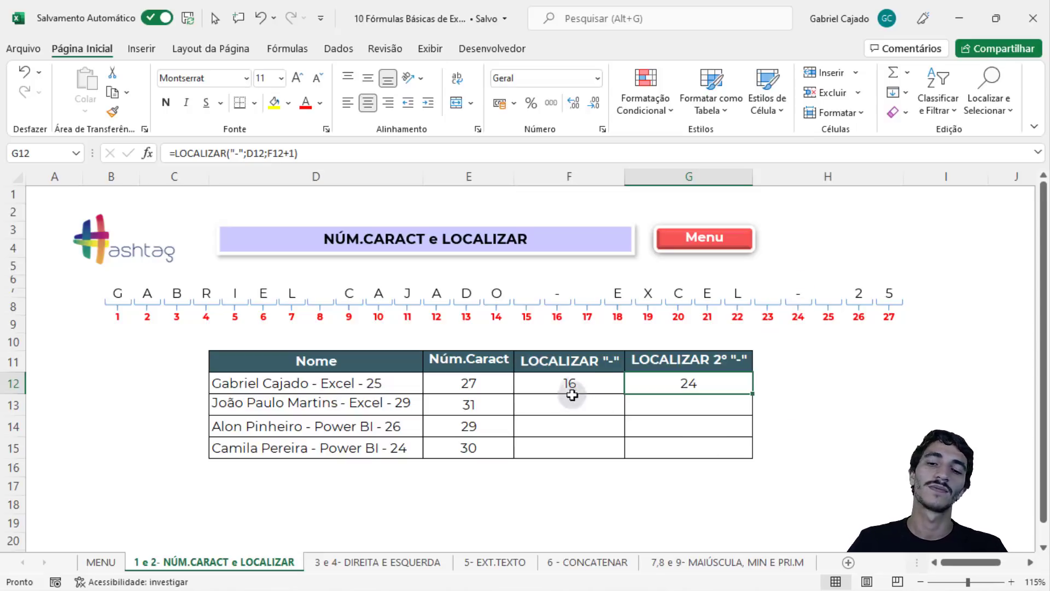
# - Fill both LOCALIZAR formulas from F12:G12 down to row 15 and check them against the remaining Nome entries
pyautogui.moveTo(585, 380); pyautogui.dragTo(738, 393)
pyautogui.doubleClick(753, 393)
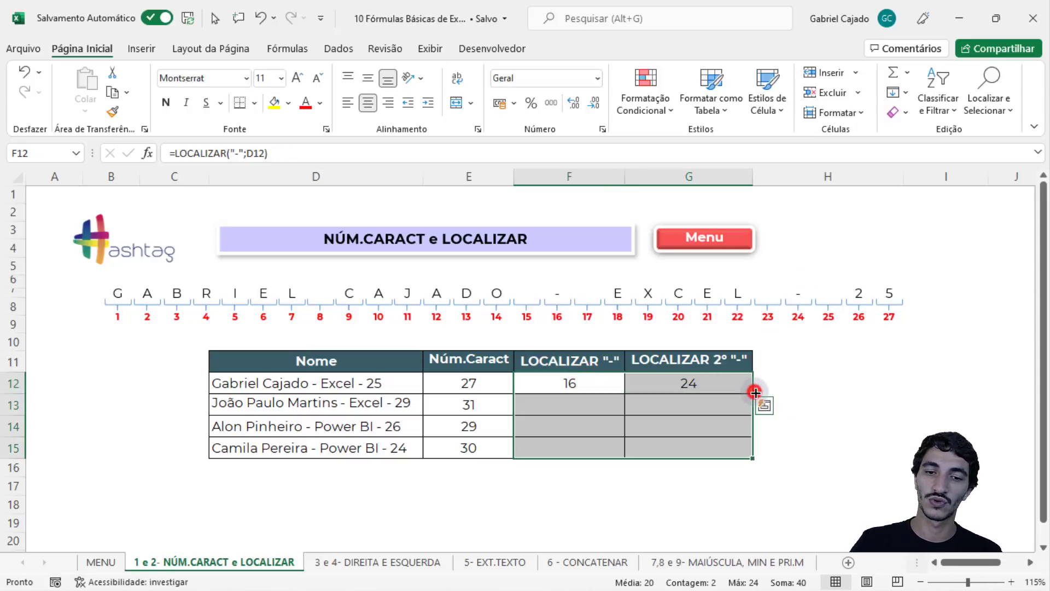
pyautogui.click(340, 406)
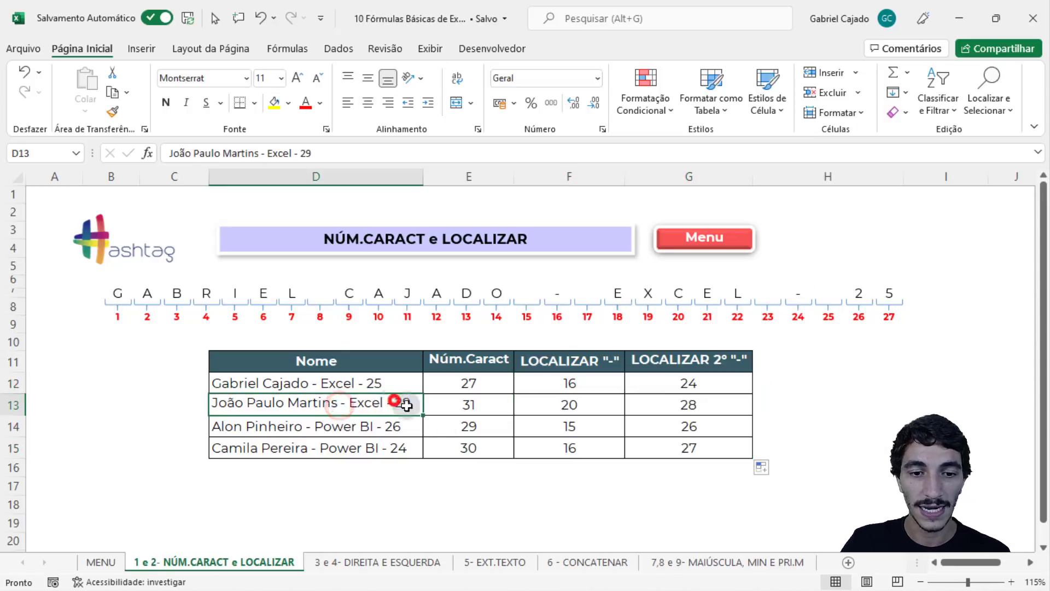
pyautogui.click(375, 430)
pyautogui.click(412, 462)
pyautogui.click(677, 448)
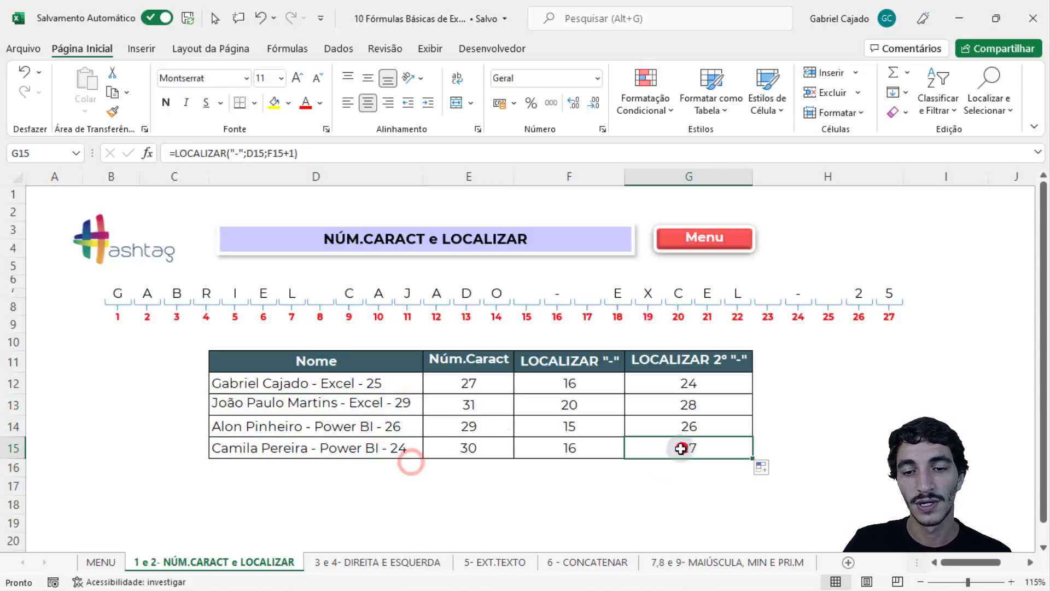
pyautogui.click(583, 442)
pyautogui.click(697, 451)
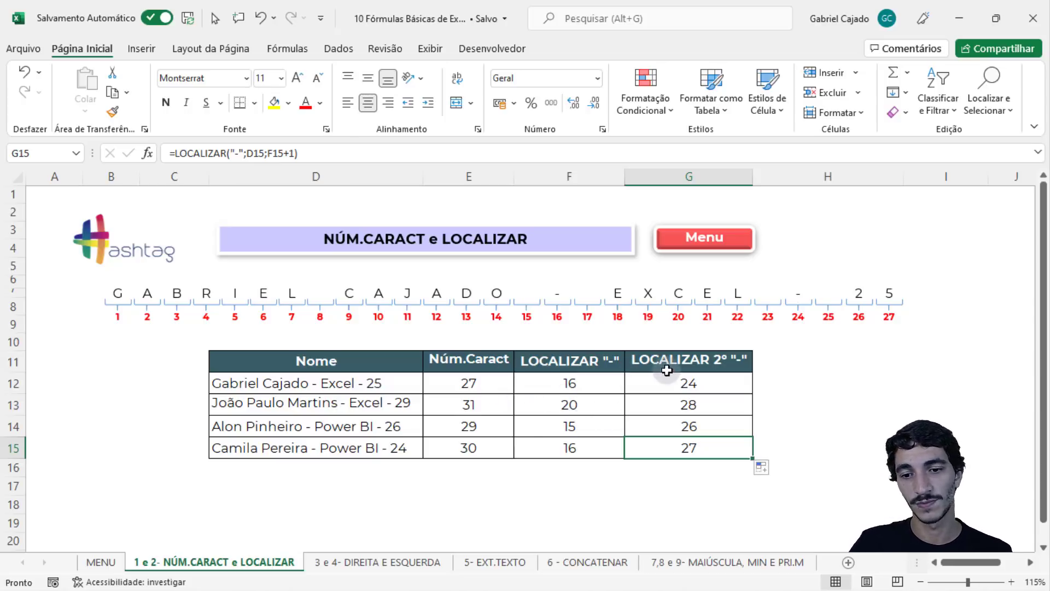
# - Go to the sheet "3 e 4- DIREITA E ESQUERDA" and examine the text in D13 and the empty IDADE and NOME cells
pyautogui.hotkey('ctrl', 'pagedown')
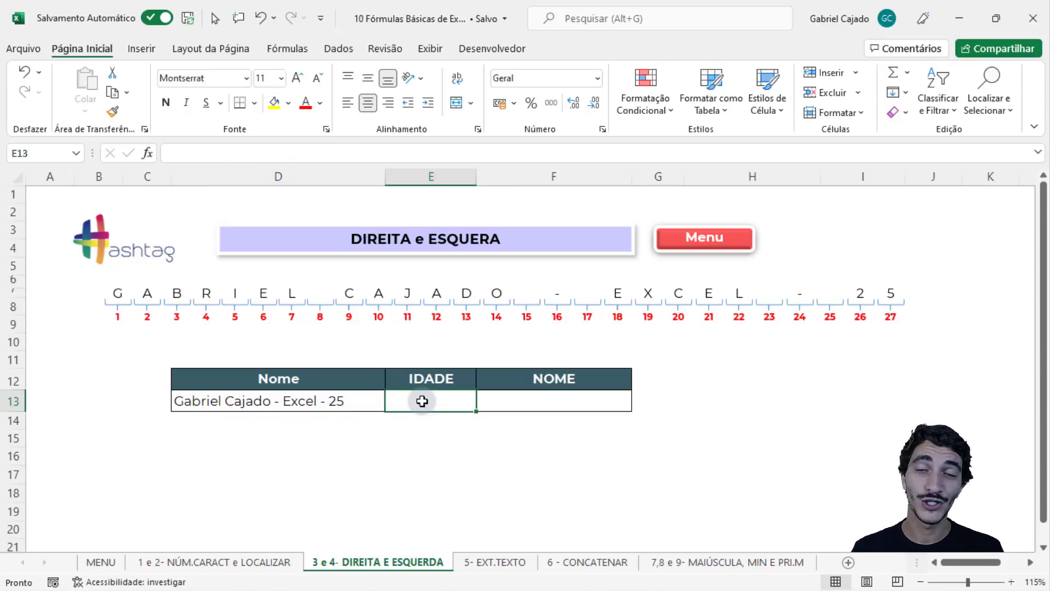
pyautogui.click(284, 398)
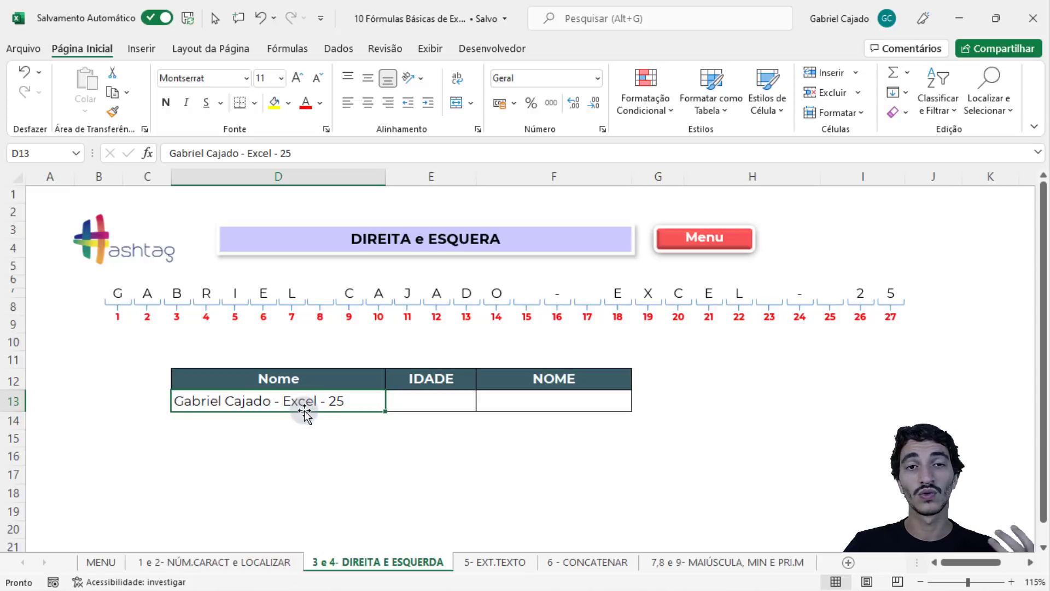
pyautogui.click(425, 405)
pyautogui.click(330, 405)
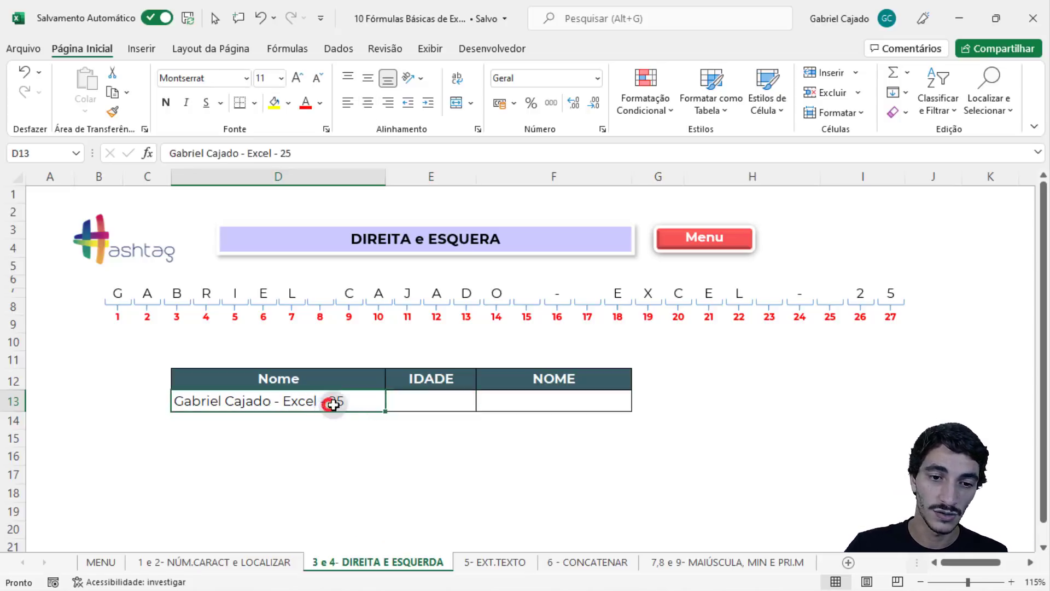
pyautogui.click(400, 404)
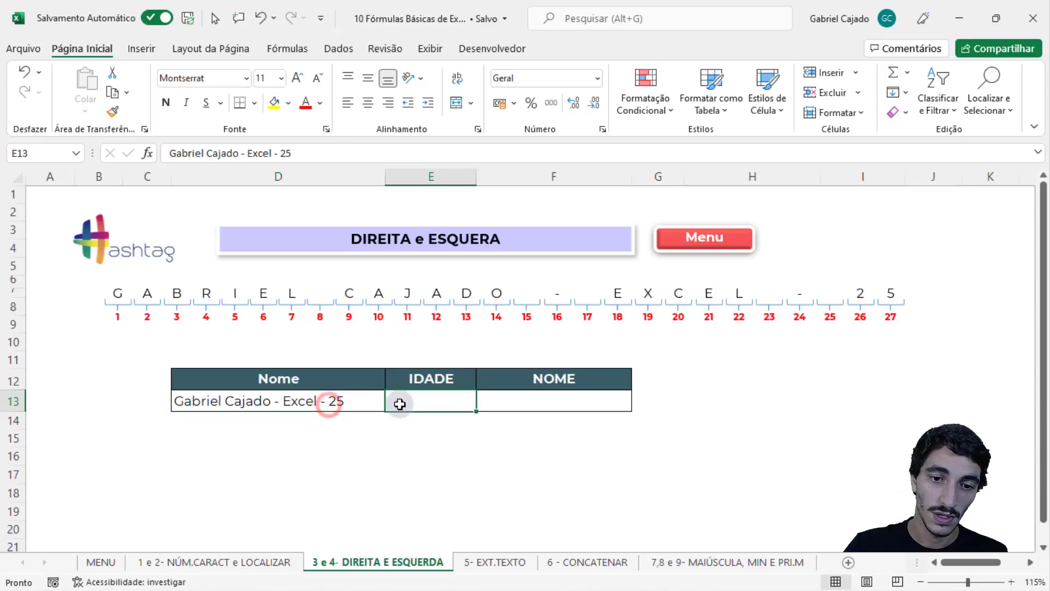
pyautogui.click(544, 401)
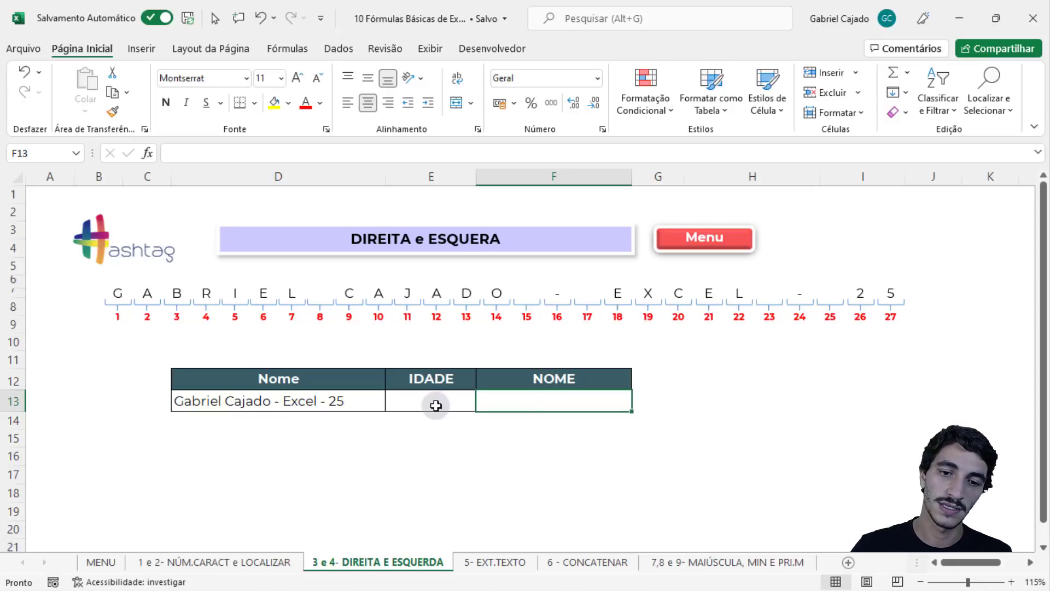
pyautogui.click(348, 401)
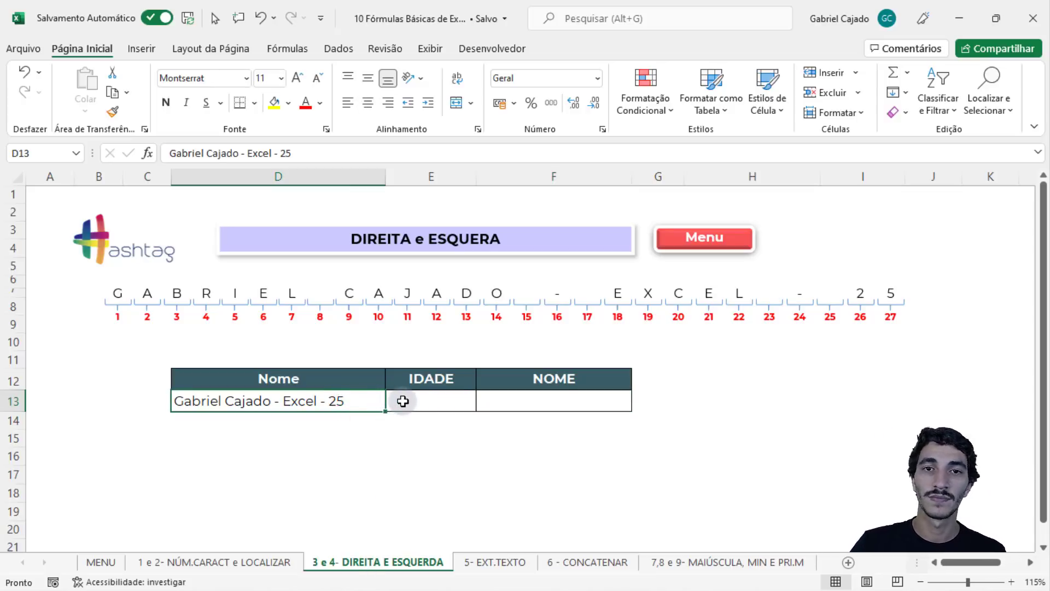
# - Enter the formula =DIREITA(D13;2) in E13 to extract the age, and check it against the numbered characters
pyautogui.click(432, 400)
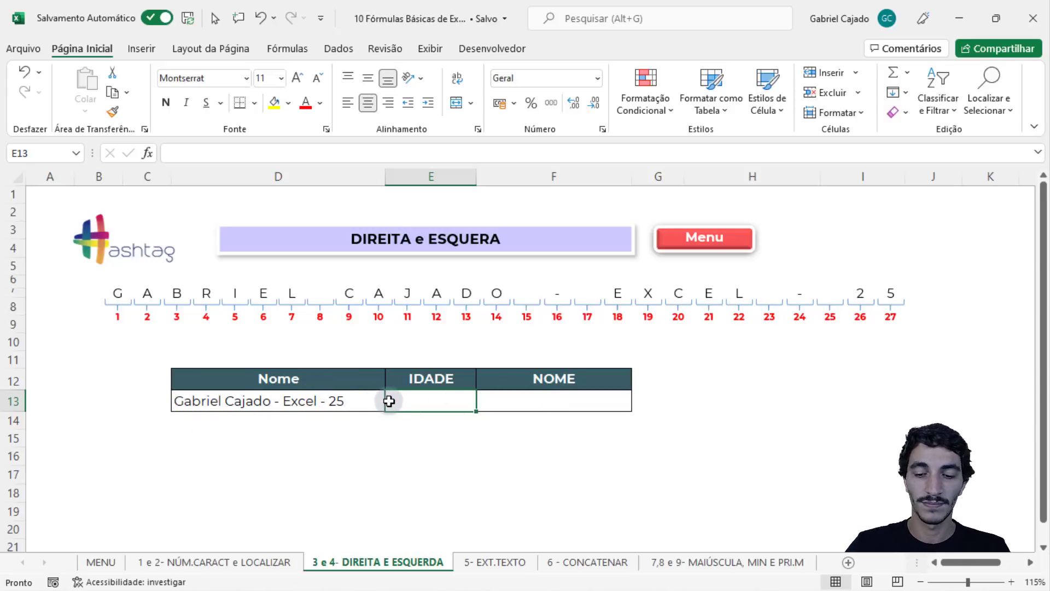
pyautogui.write('=dire')
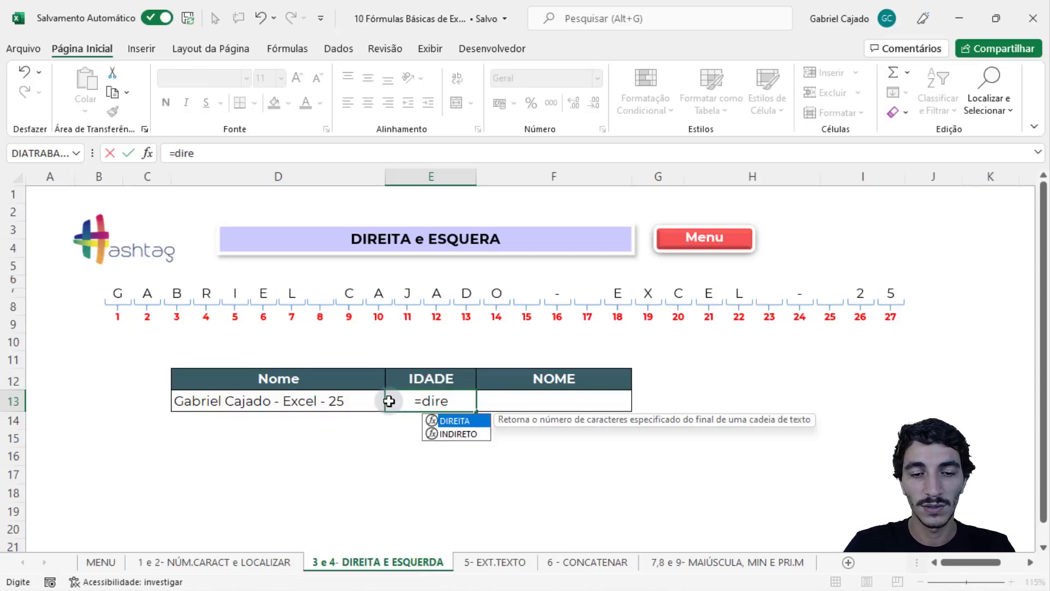
pyautogui.press('Tab')
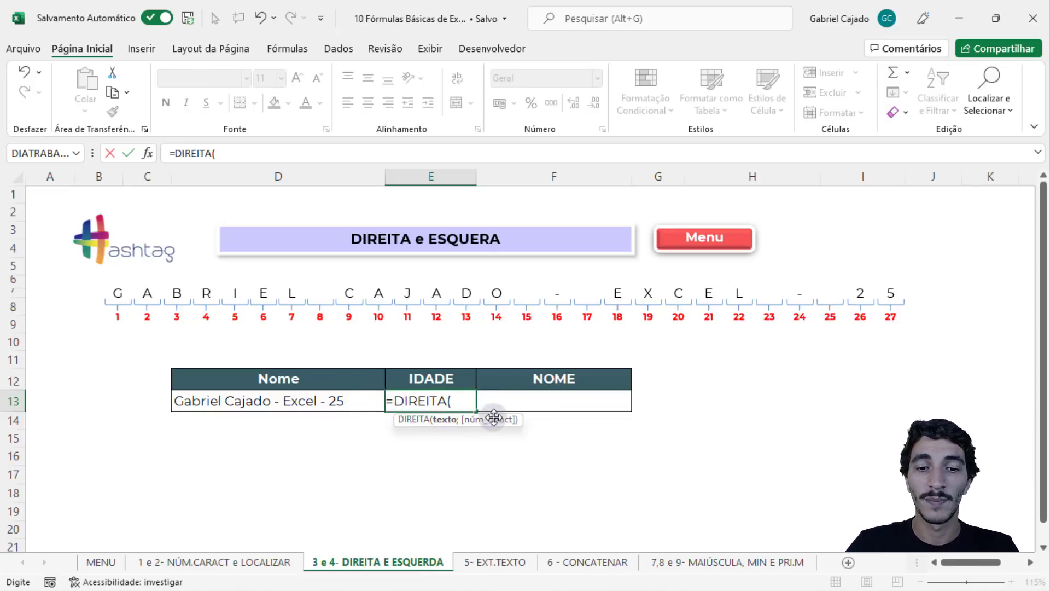
pyautogui.click(342, 405)
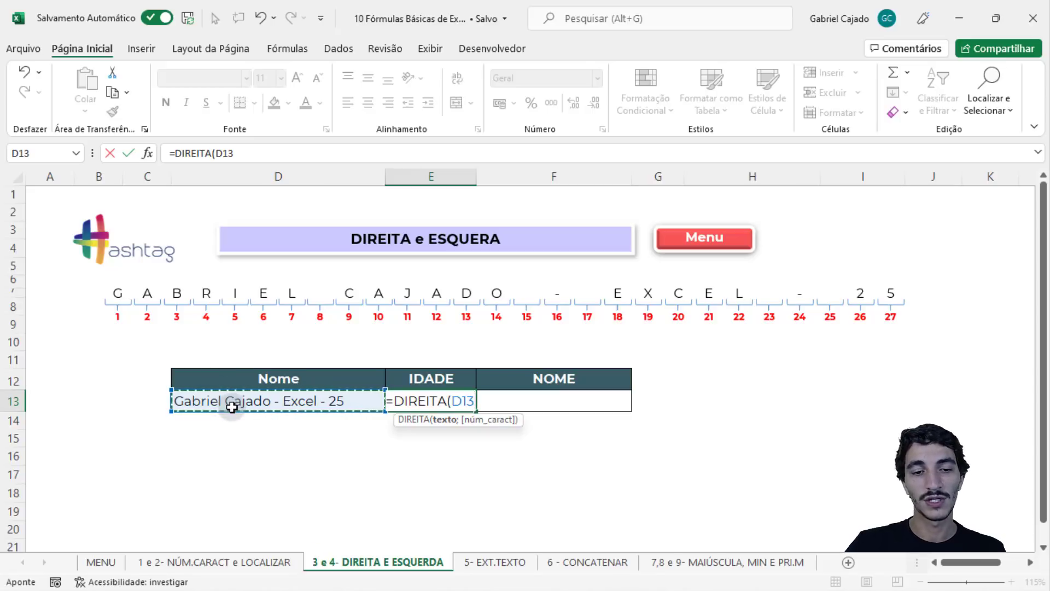
pyautogui.write(';2')
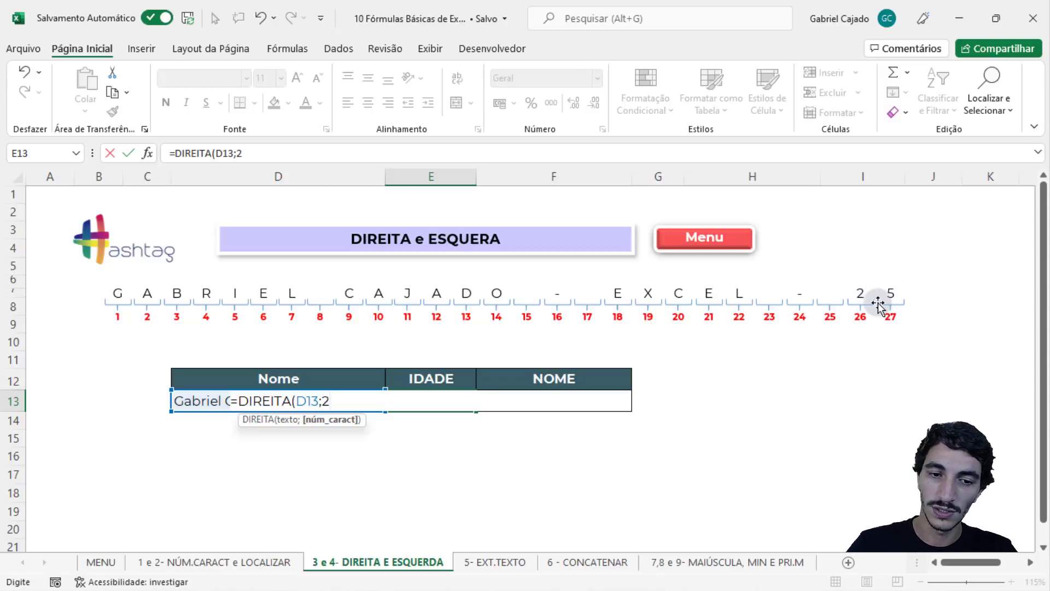
pyautogui.write(')')
pyautogui.press('Return')
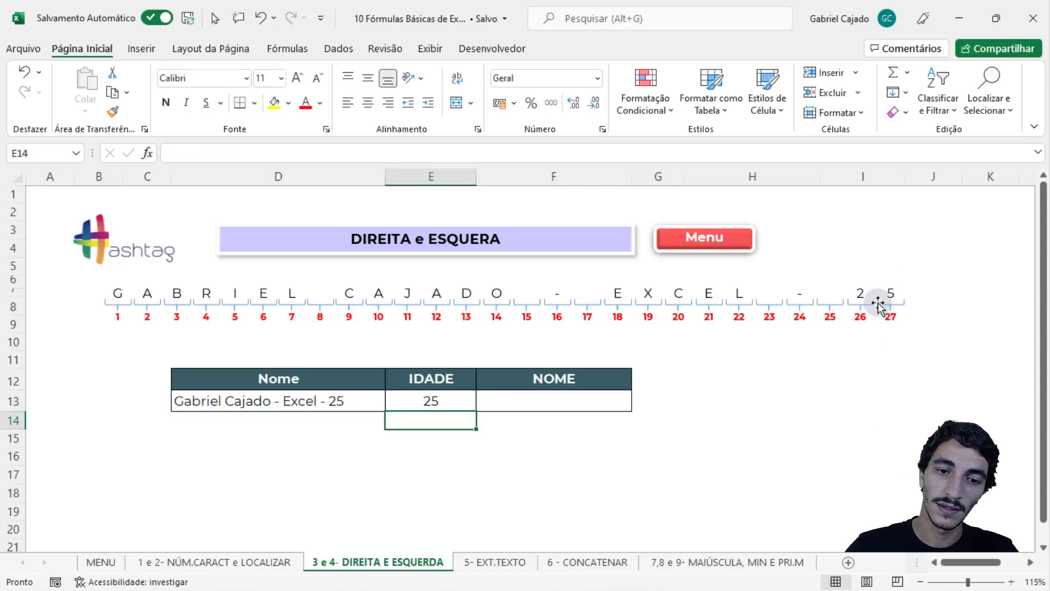
pyautogui.click(450, 406)
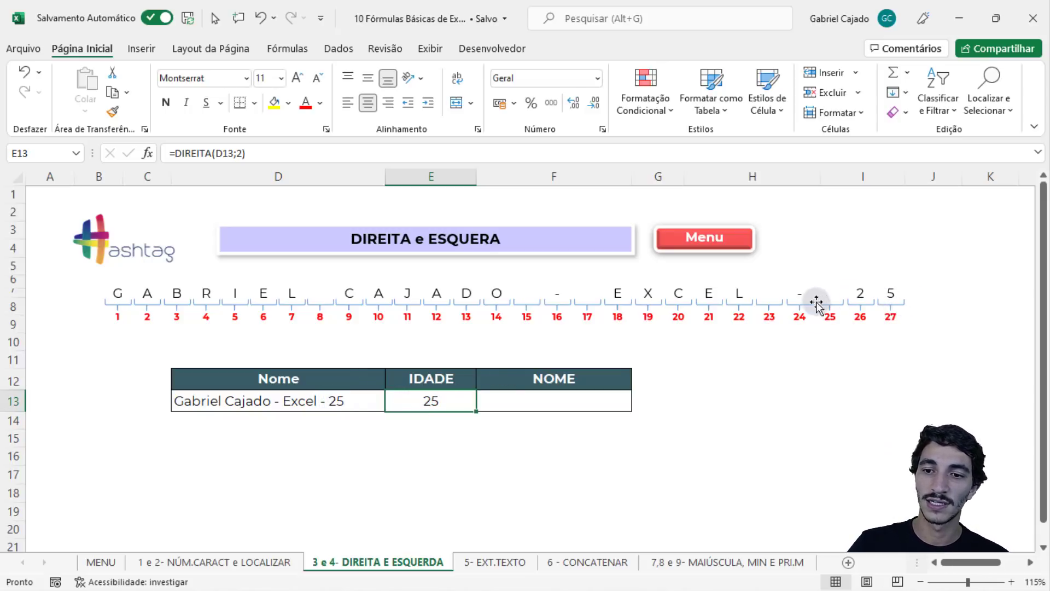
# - Enter the formula =ESQUERDA(D13;14) in F13 to extract the name, and review it alongside the age formula in E13
pyautogui.click(497, 402)
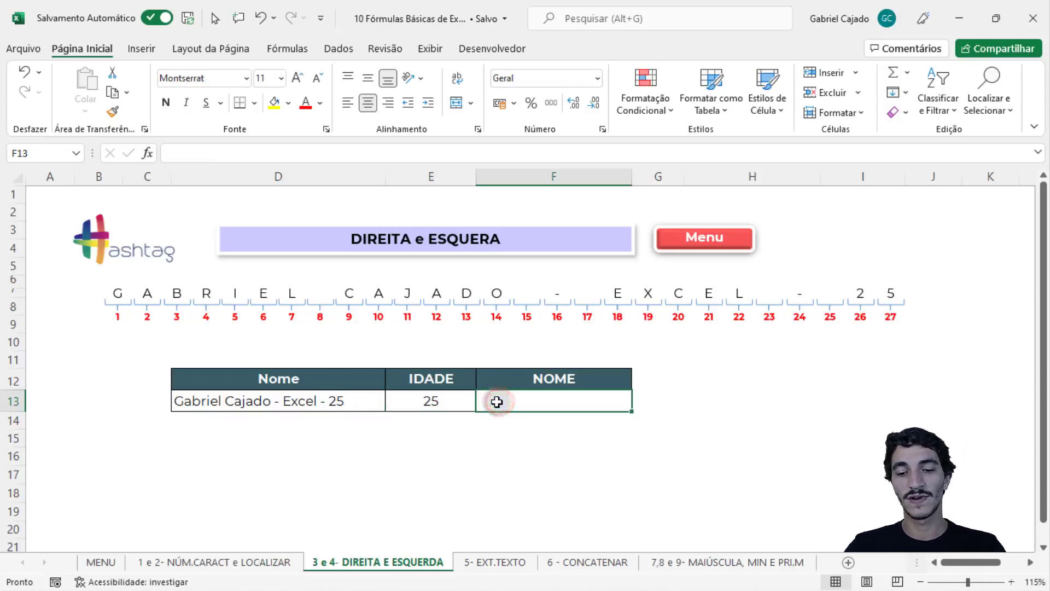
pyautogui.write('=esq')
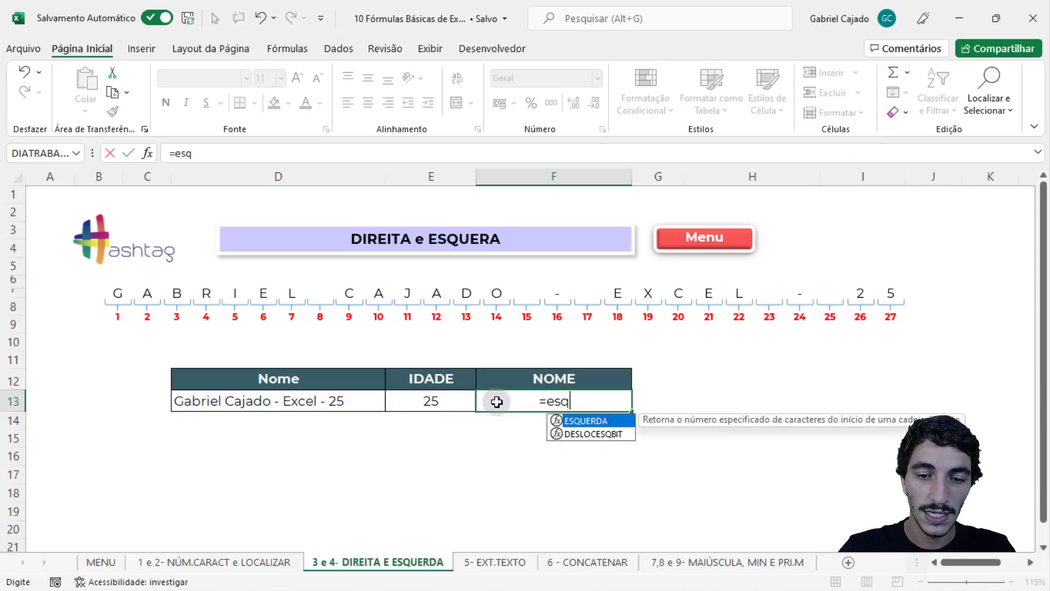
pyautogui.press('Tab')
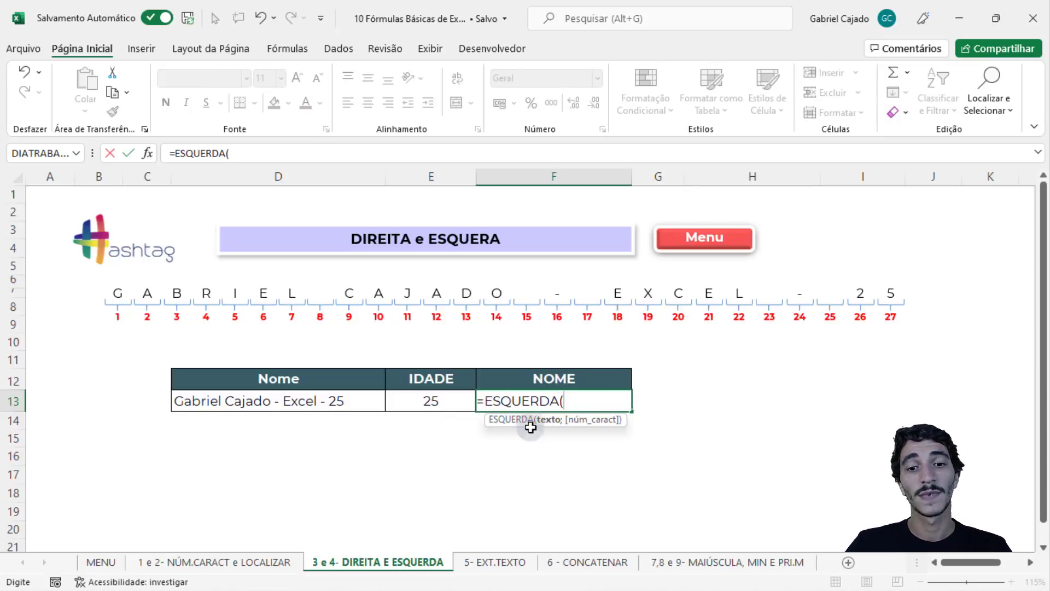
pyautogui.click(309, 409)
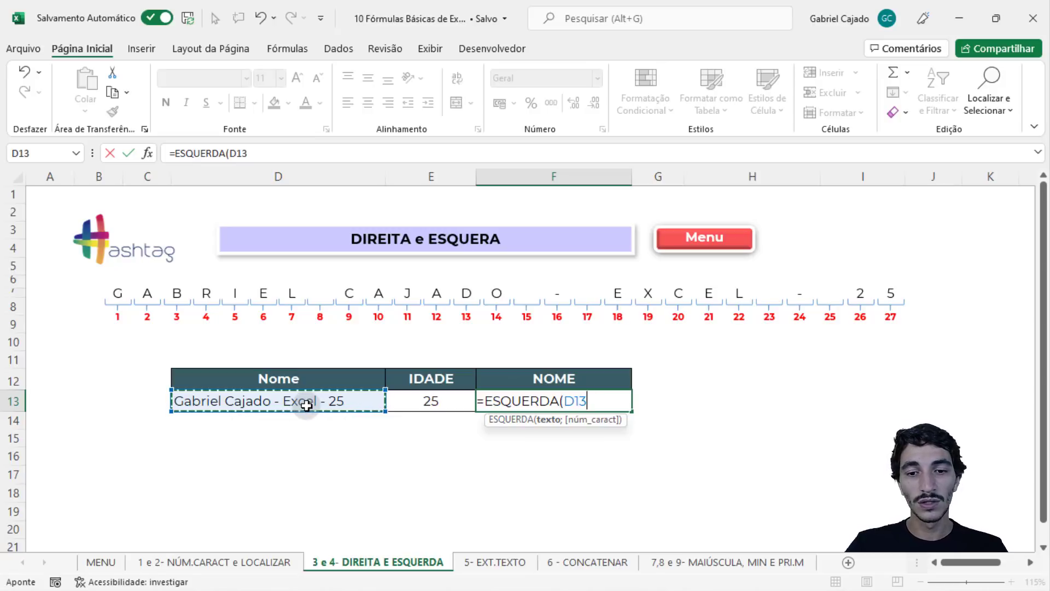
pyautogui.write(';14')
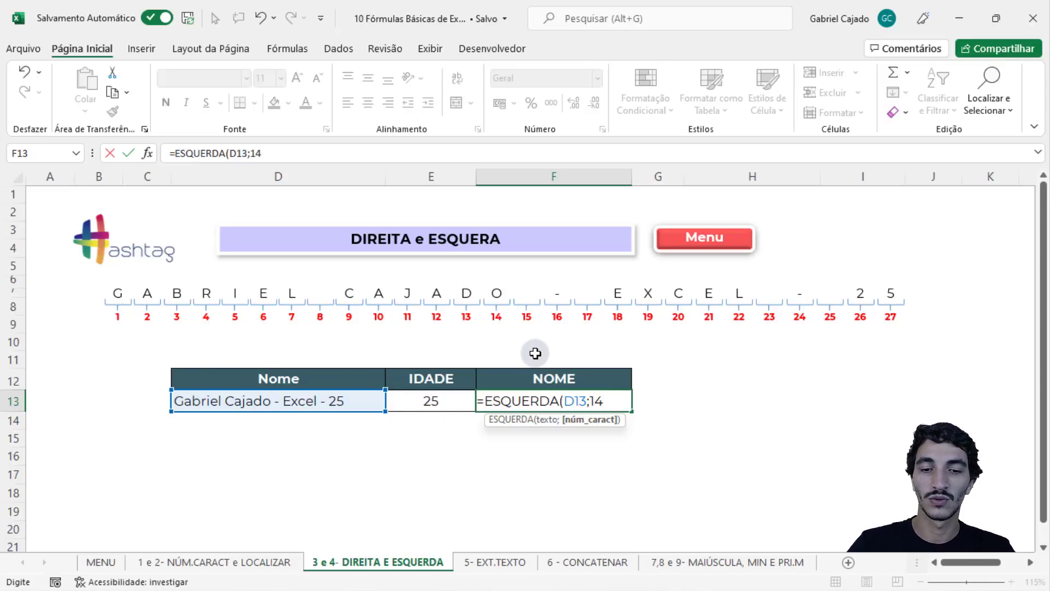
pyautogui.press('Return')
pyautogui.click(586, 401)
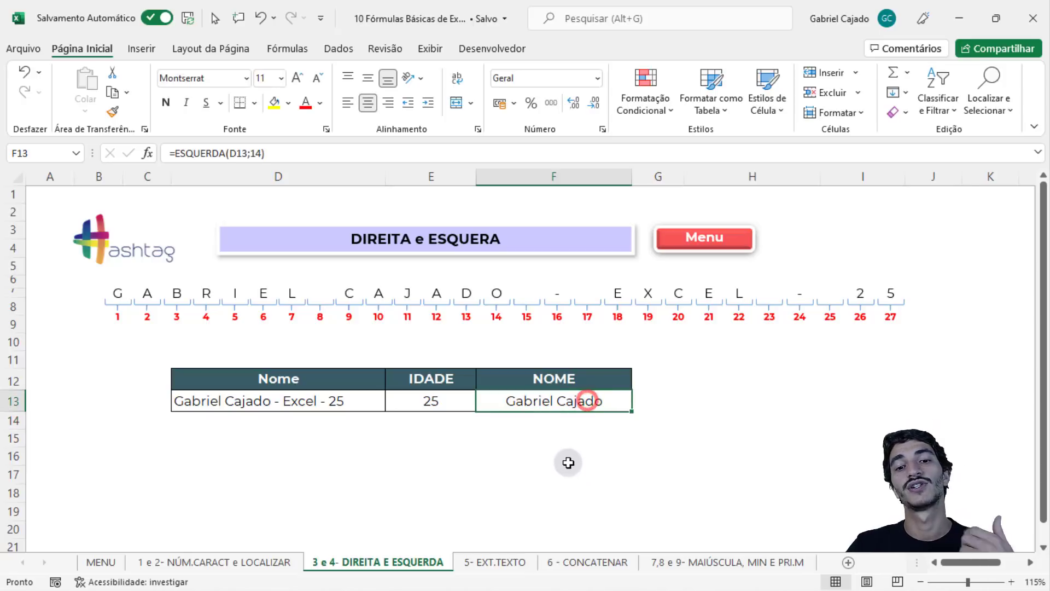
pyautogui.click(541, 454)
pyautogui.click(521, 395)
pyautogui.click(451, 401)
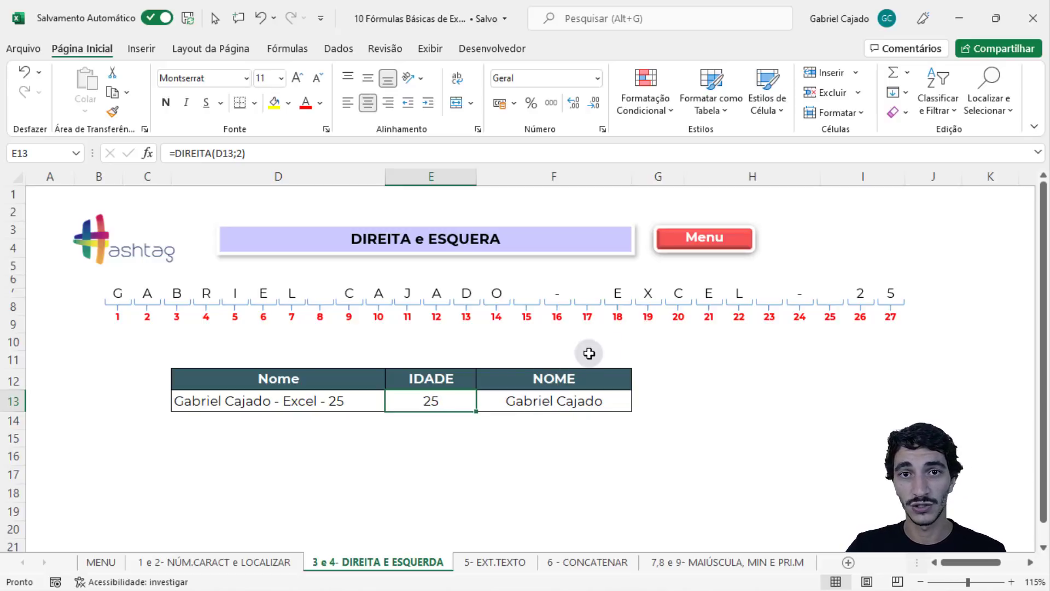
# - Go to the sheet "5- EXT.TEXTO" and enter the formula =EXT.TEXTO(D12;18;5) in E12 to extract the course
pyautogui.hotkey('ctrl', 'pagedown')
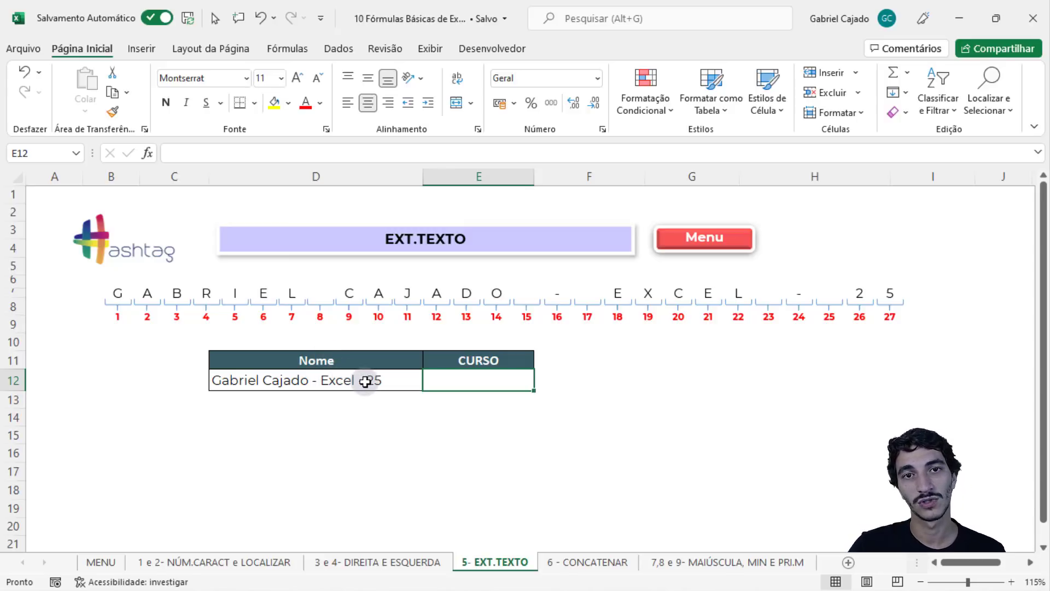
pyautogui.write('=ext')
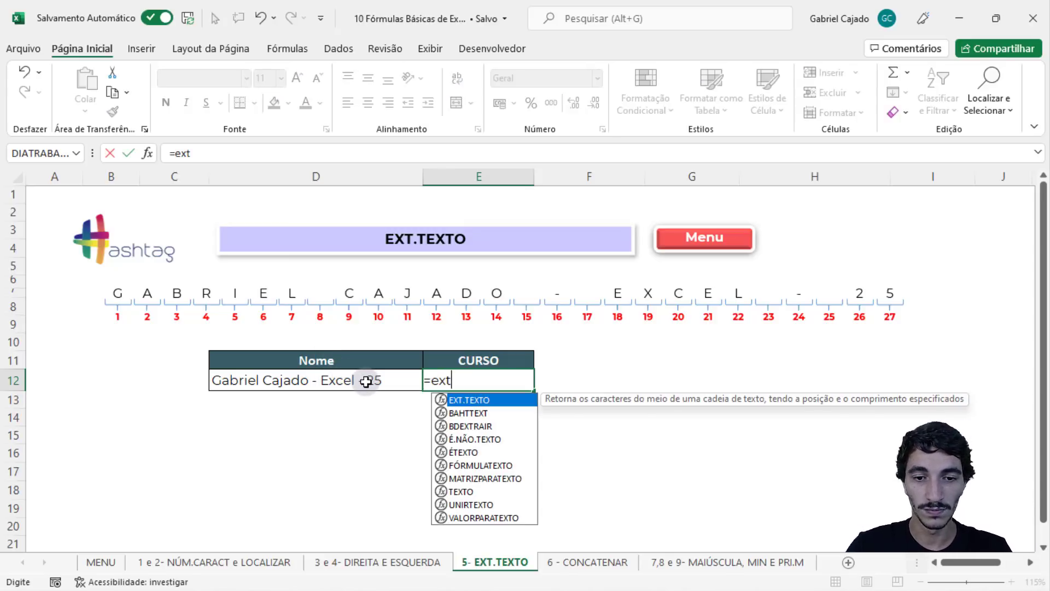
pyautogui.press('Tab')
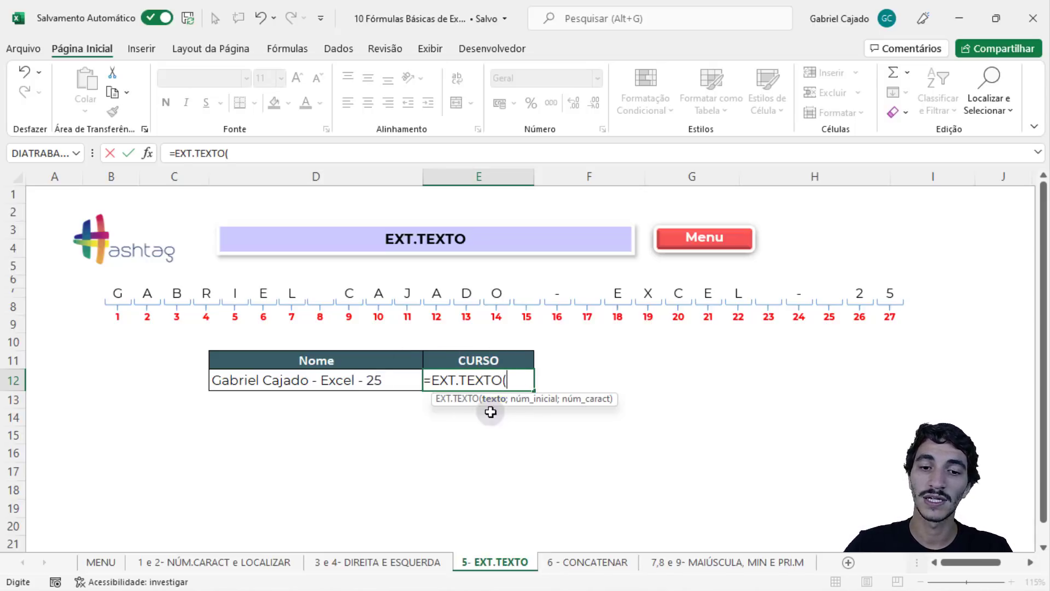
pyautogui.click(355, 380)
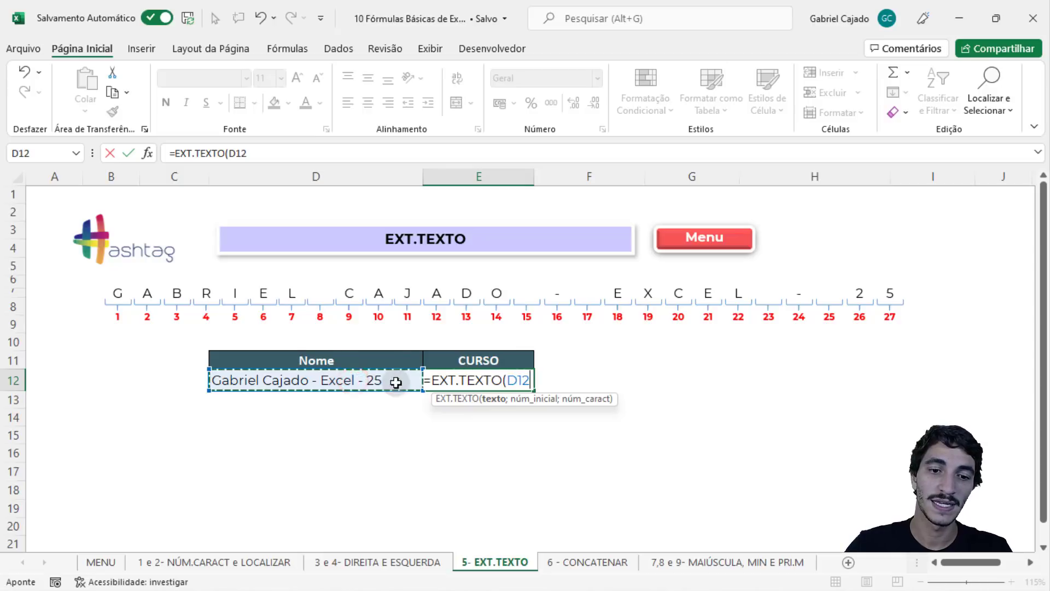
pyautogui.write(';')
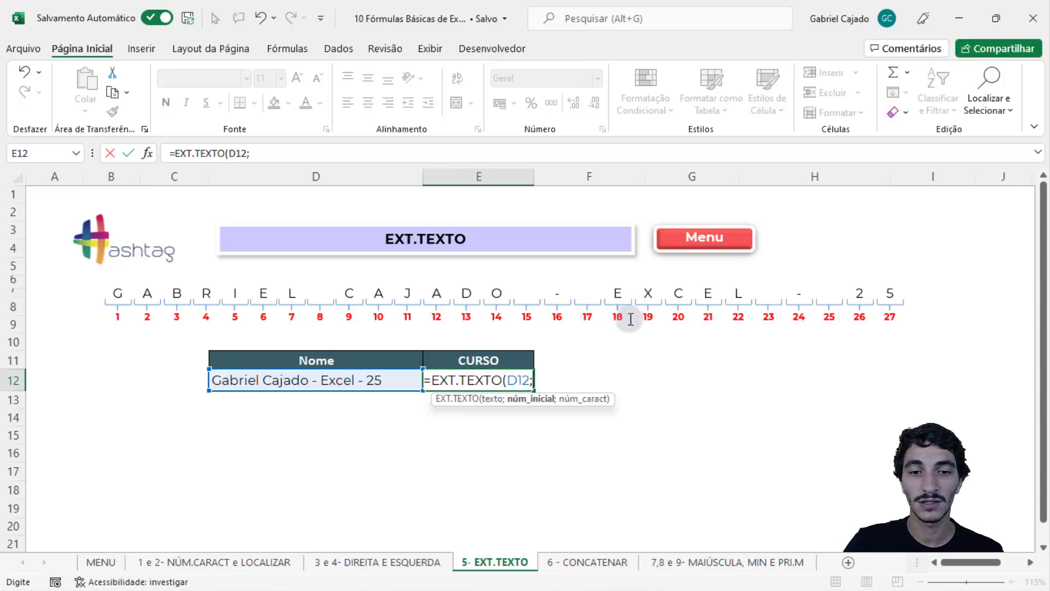
pyautogui.write('18;5')
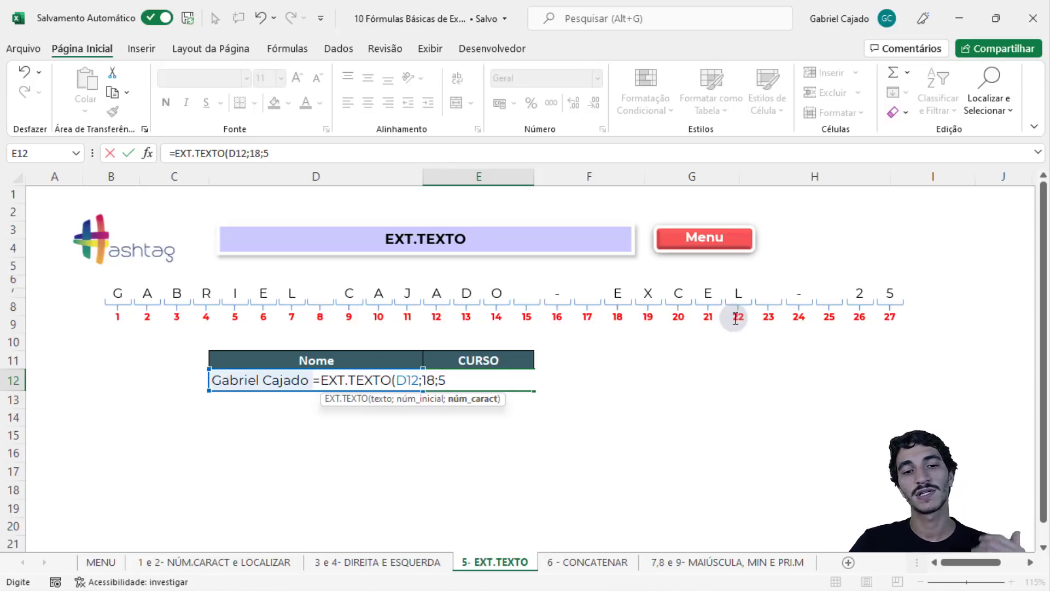
pyautogui.press('Return')
pyautogui.click(470, 386)
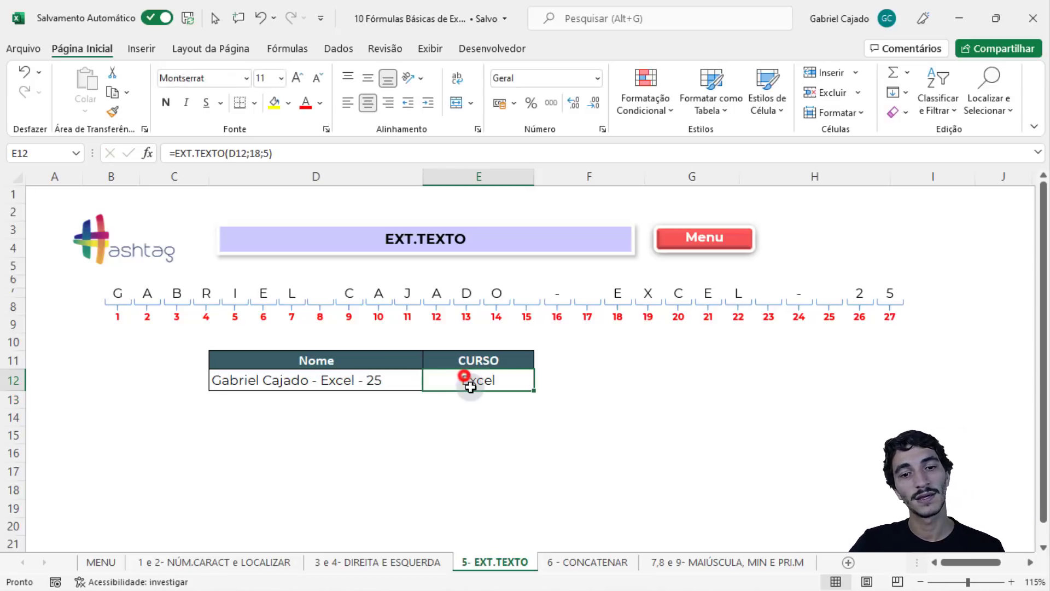
# - Set the number of characters extracted by the EXT.TEXTO formula in E12 to 6, and compare with the numbered characters
pyautogui.doubleClick(498, 380)
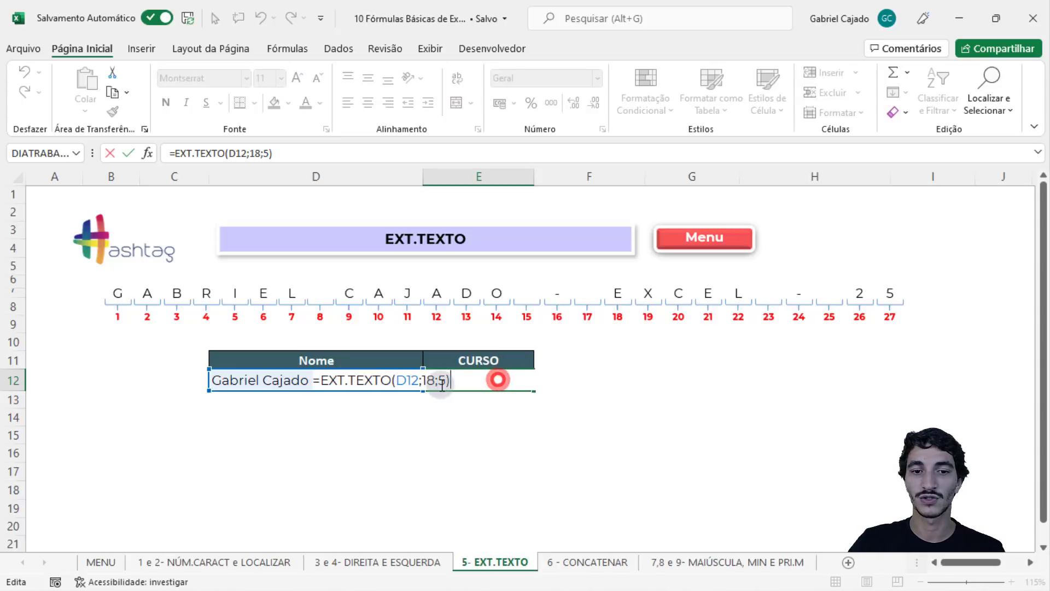
pyautogui.click(443, 381)
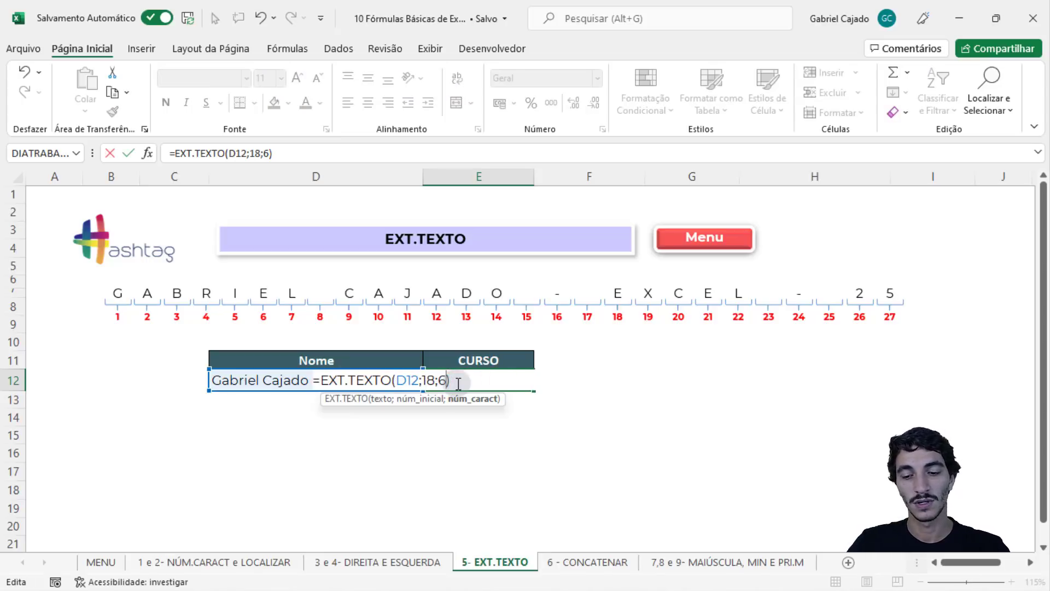
pyautogui.press('Return')
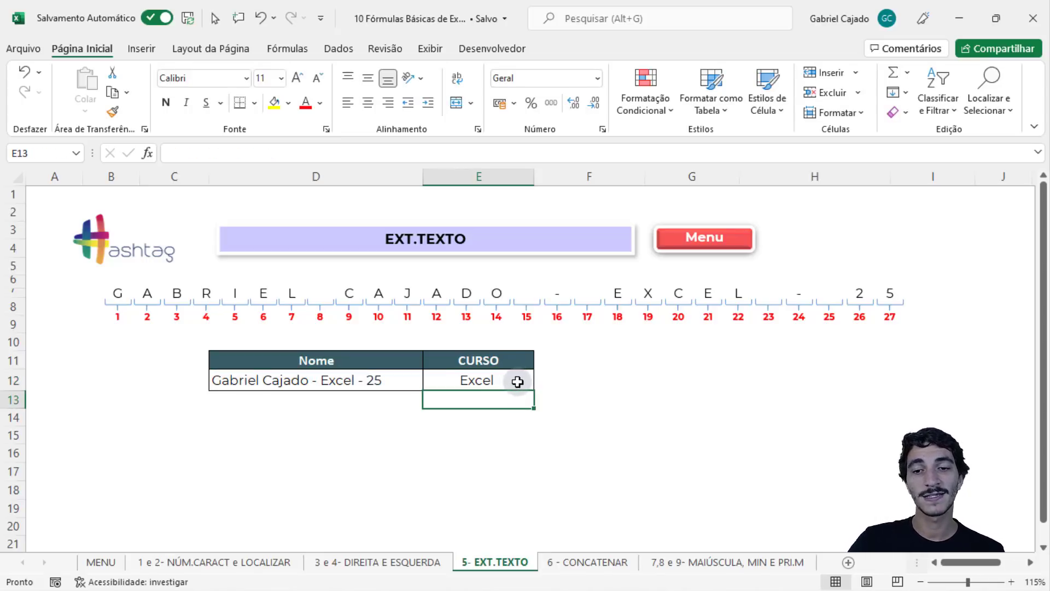
pyautogui.click(518, 381)
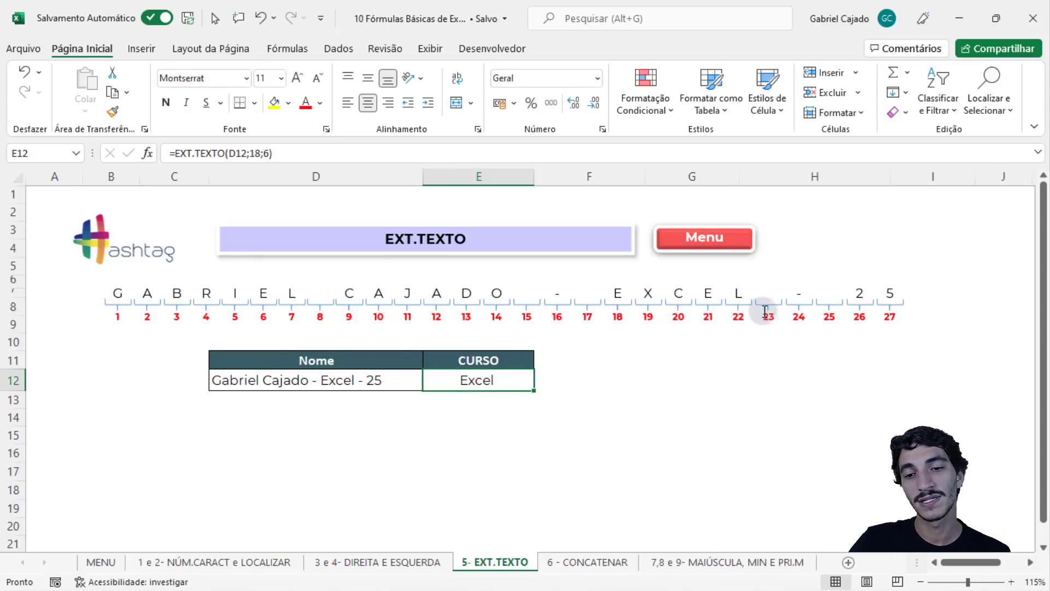
# - Set the number of characters extracted by the EXT.TEXTO formula in E12 to 7
pyautogui.doubleClick(493, 378)
pyautogui.press('Left')
pyautogui.press('BackSpace')
pyautogui.write('7')
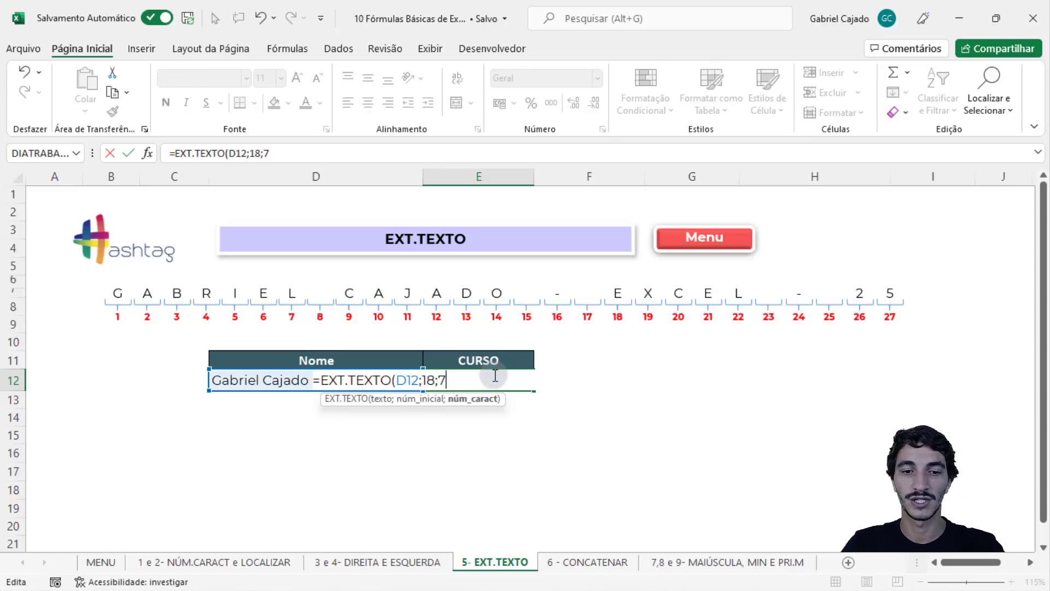
pyautogui.press('Return')
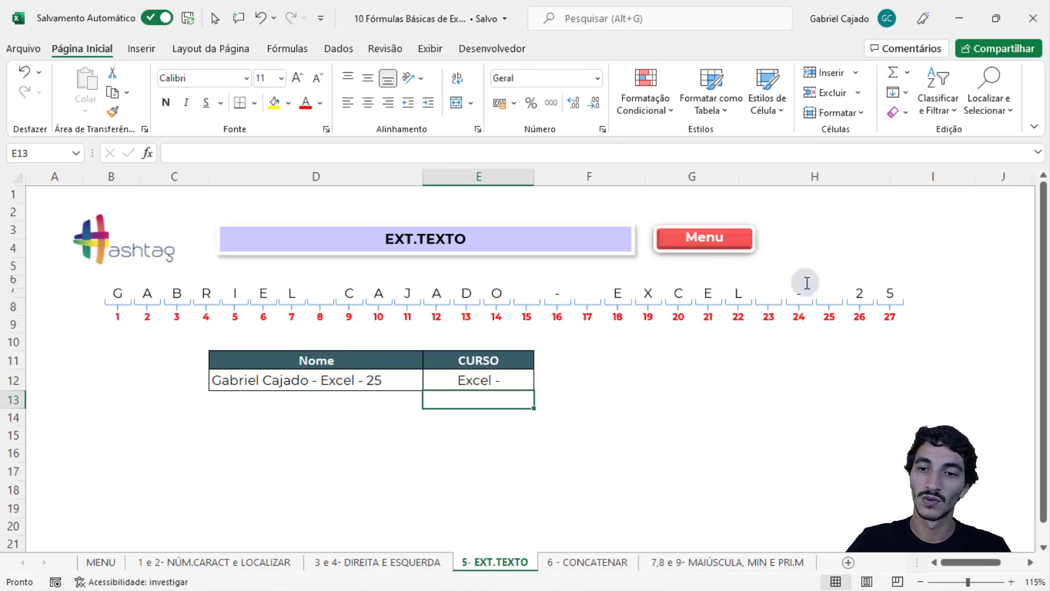
# - Set the EXT.TEXTO formula in E12 back to extracting 5 characters, and check the CURSO cell
pyautogui.doubleClick(504, 384)
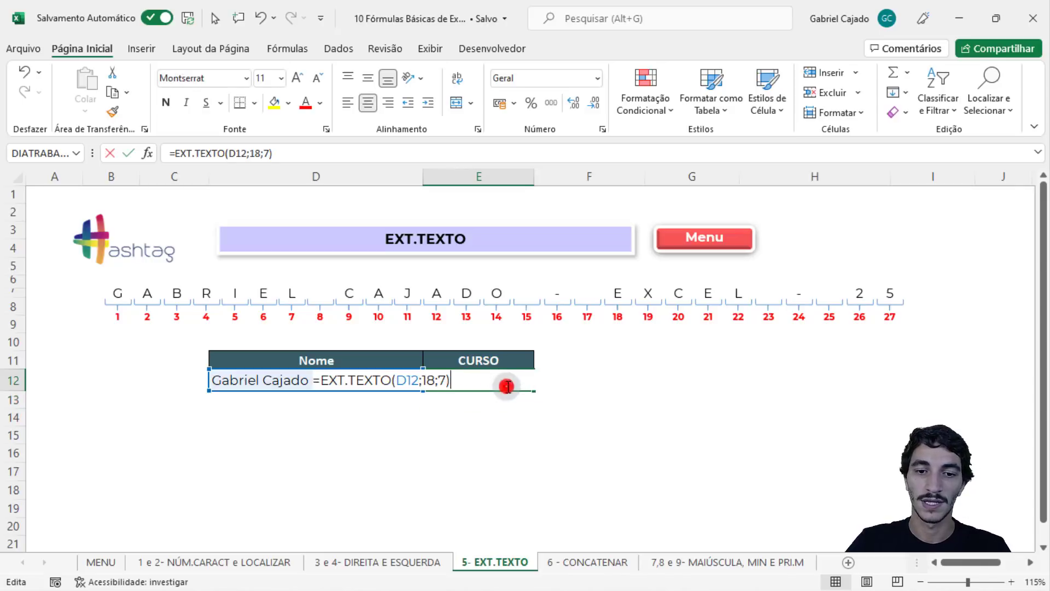
pyautogui.doubleClick(444, 379)
pyautogui.write('5')
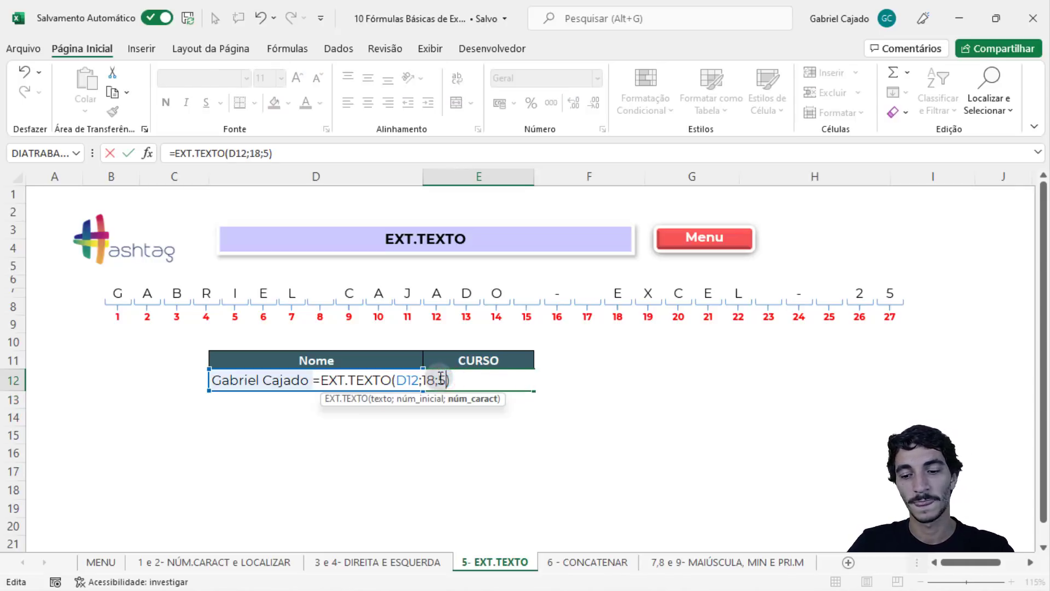
pyautogui.hotkey('ctrl', 'Return')
pyautogui.click(532, 405)
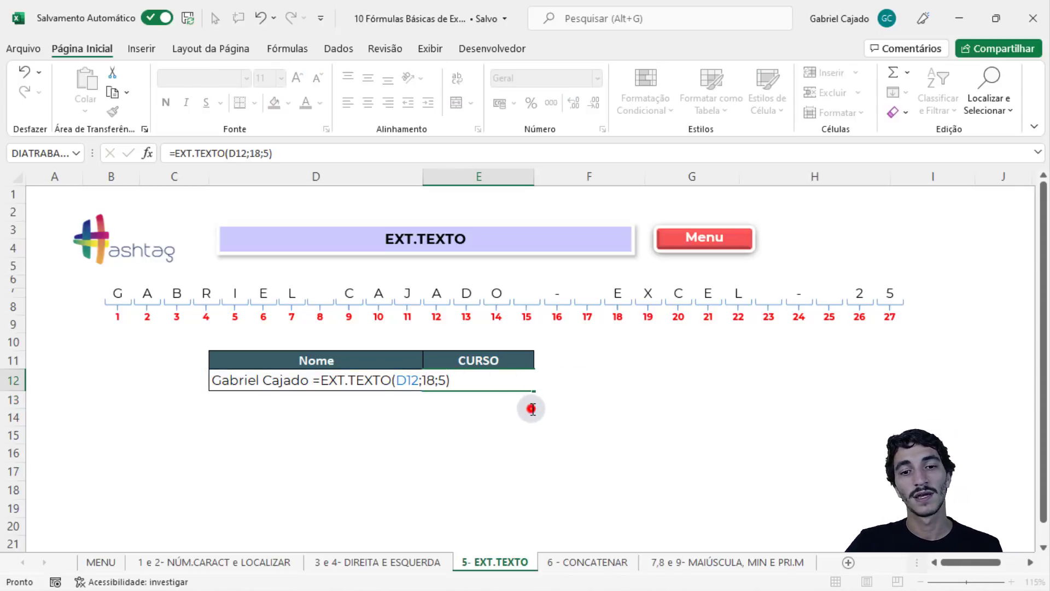
pyautogui.click(511, 380)
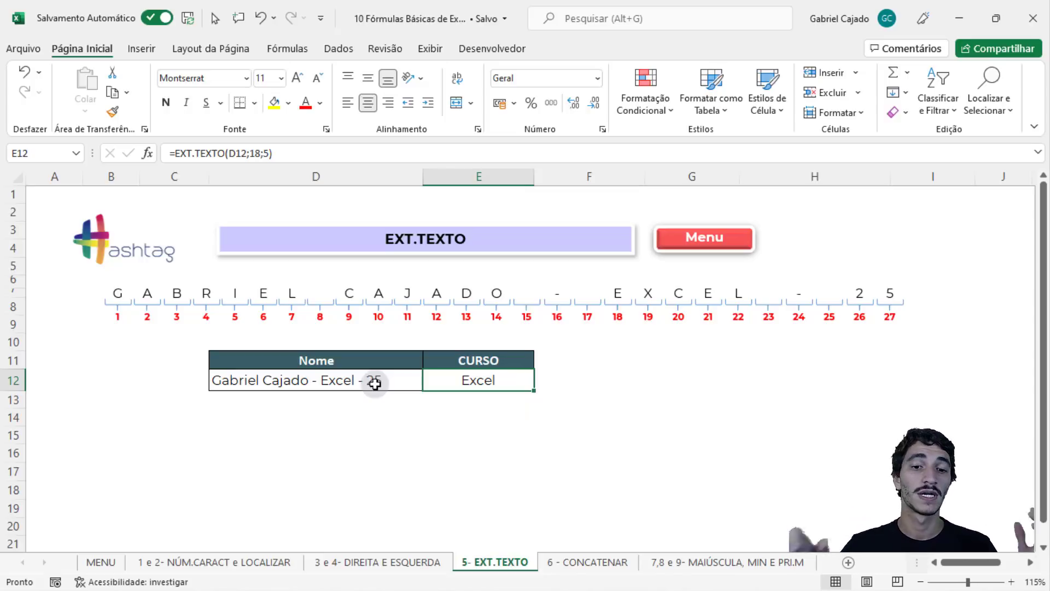
# - Go to the sheet "6 - CONCATENAR" and examine the NOME, CURSO and IDADE cells in E13:G13
pyautogui.click(580, 563)
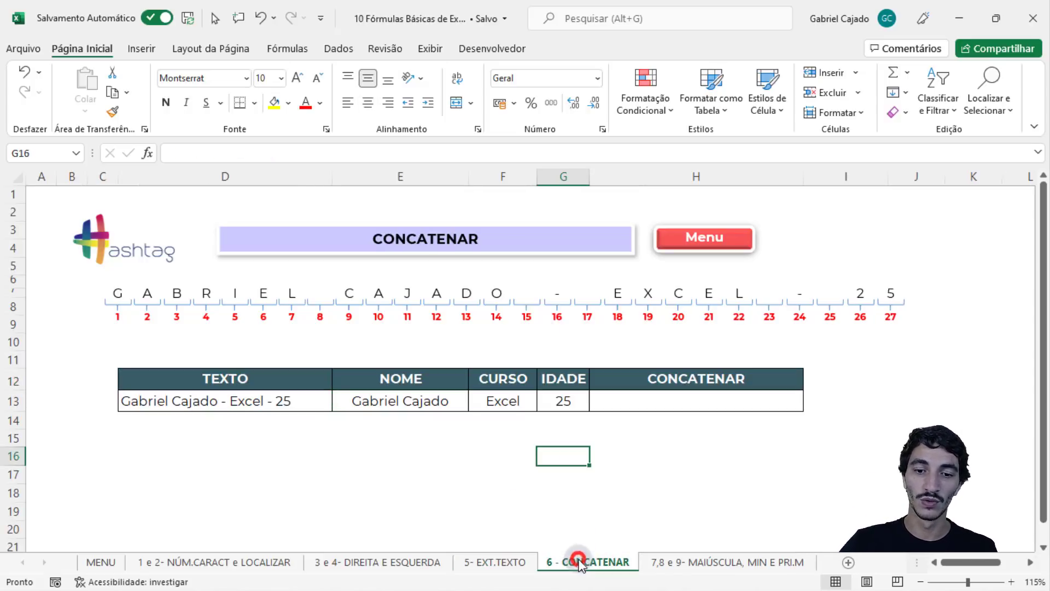
pyautogui.click(420, 407)
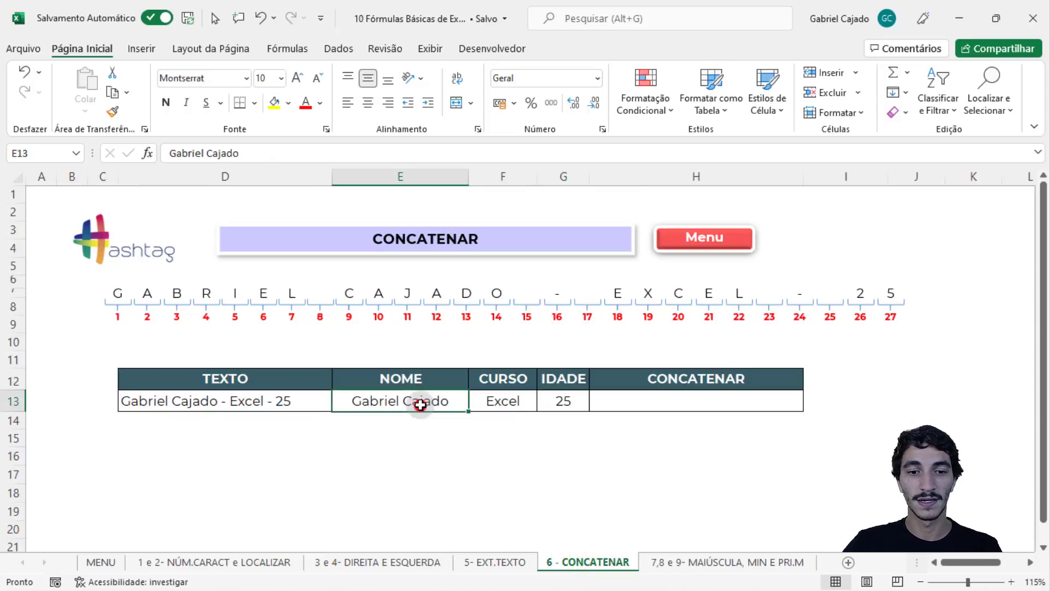
pyautogui.click(508, 405)
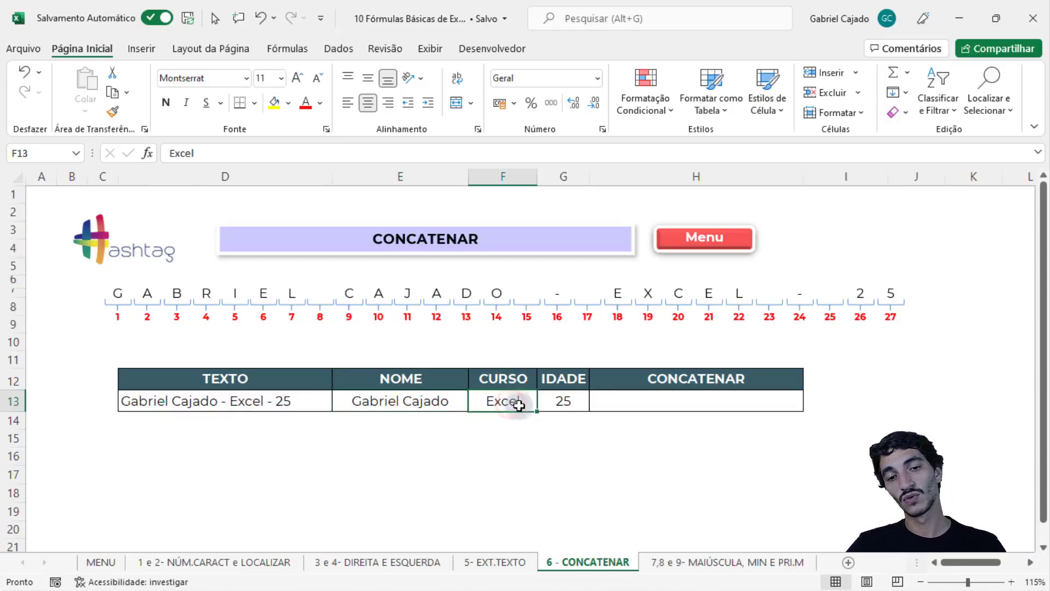
pyautogui.click(564, 404)
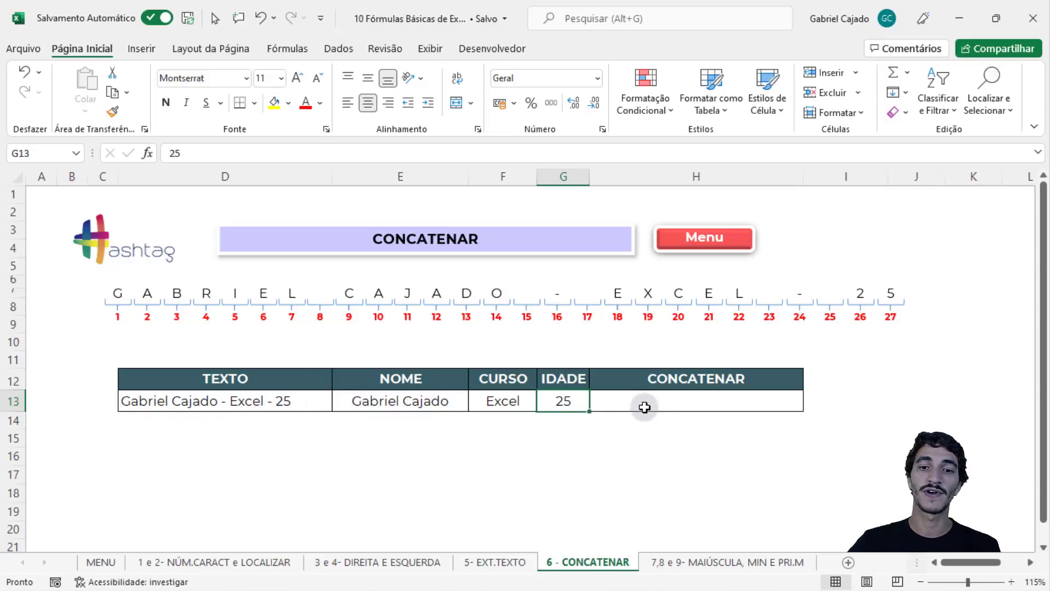
pyautogui.click(401, 401)
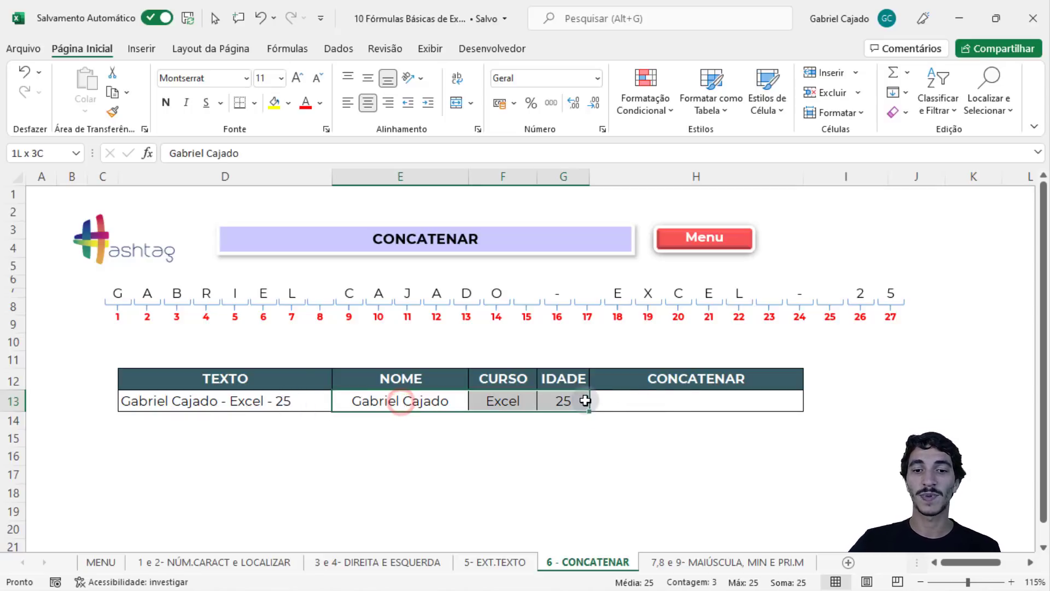
# - Enter a CONCAT formula in H13 that joins the age in G13, the course in F13 and the name in E13
pyautogui.click(677, 400)
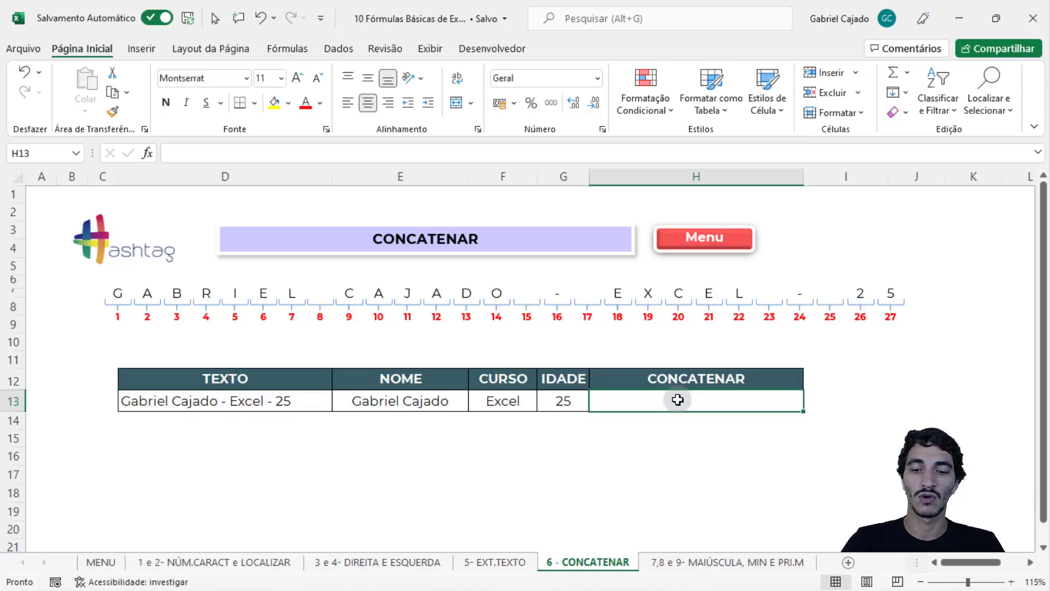
pyautogui.write('=conc')
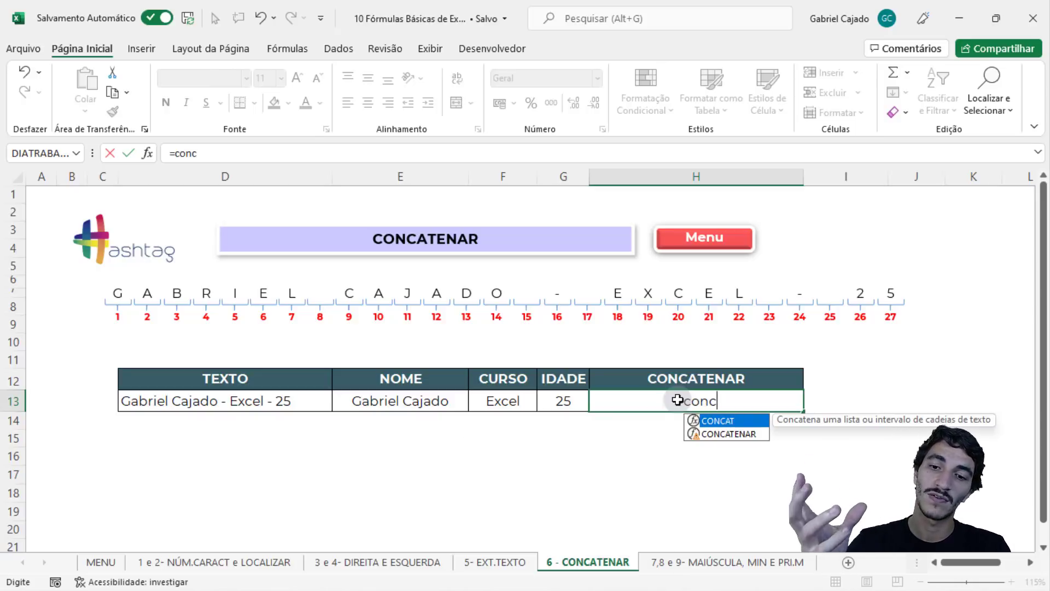
pyautogui.press('Tab')
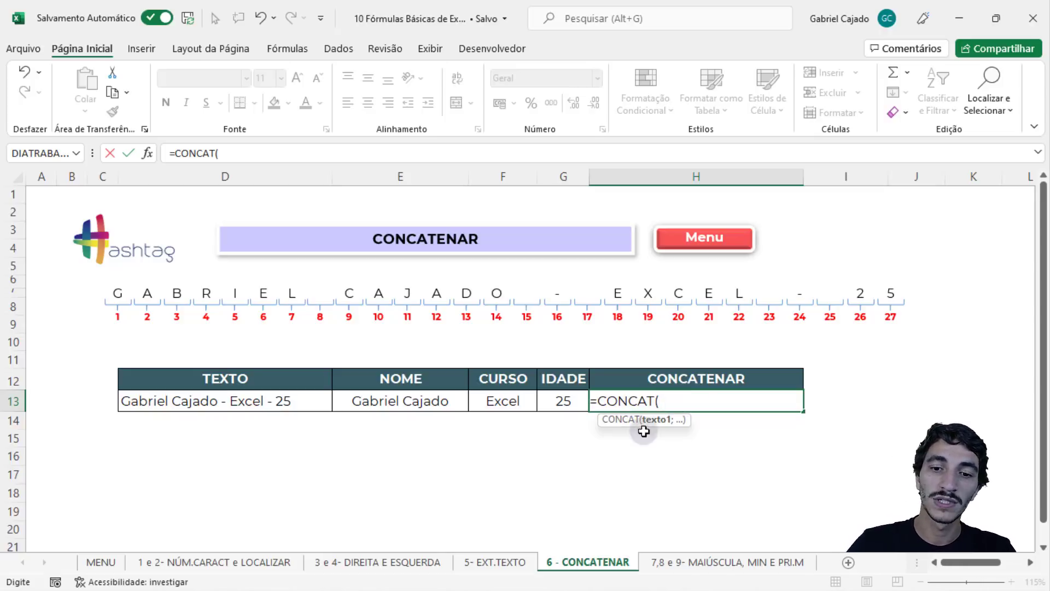
pyautogui.click(577, 404)
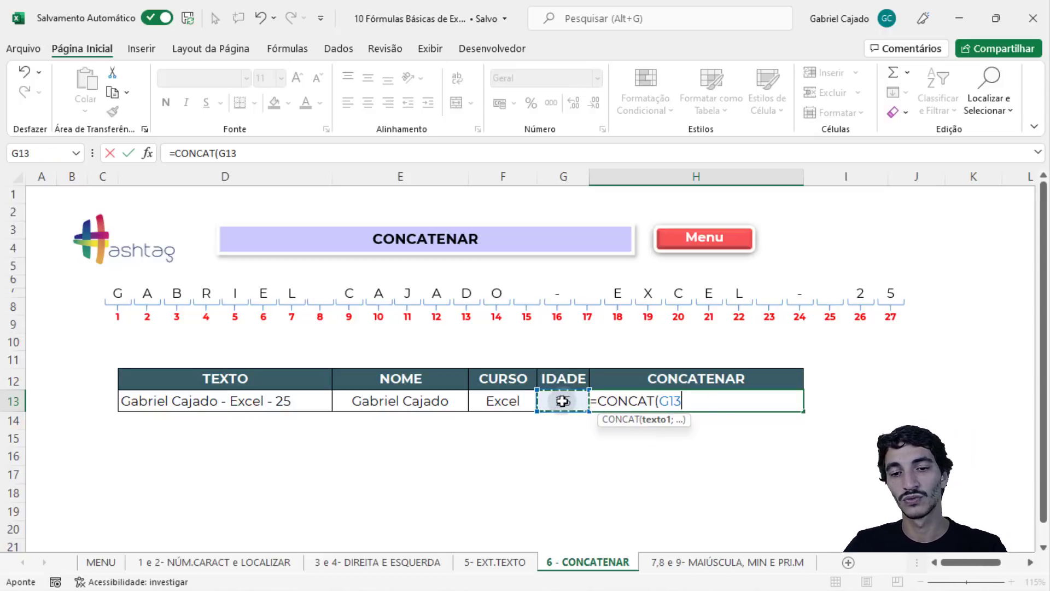
pyautogui.write(';')
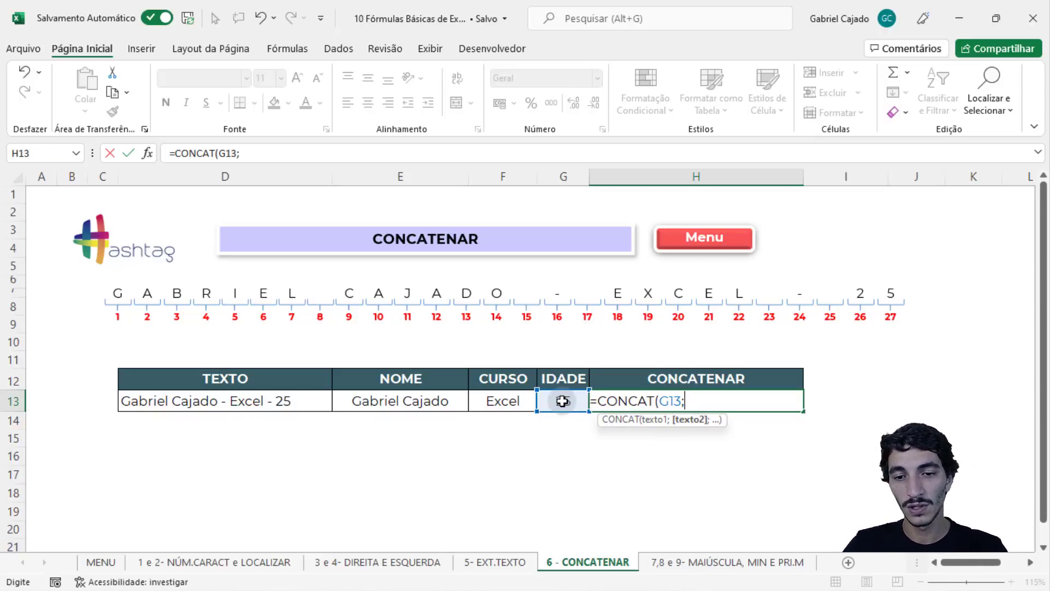
pyautogui.click(512, 402)
pyautogui.write(';')
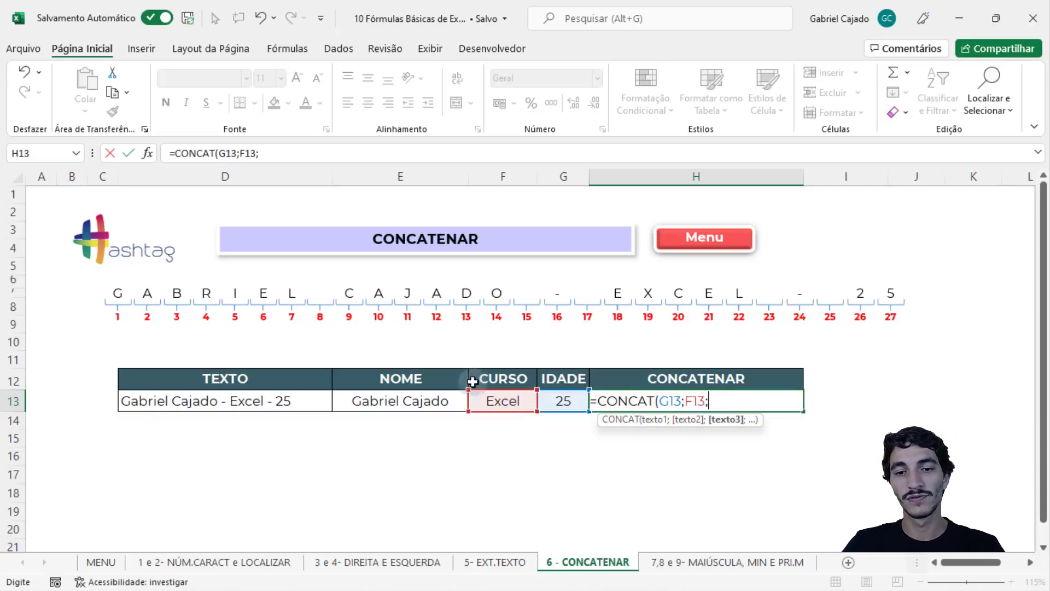
pyautogui.click(398, 401)
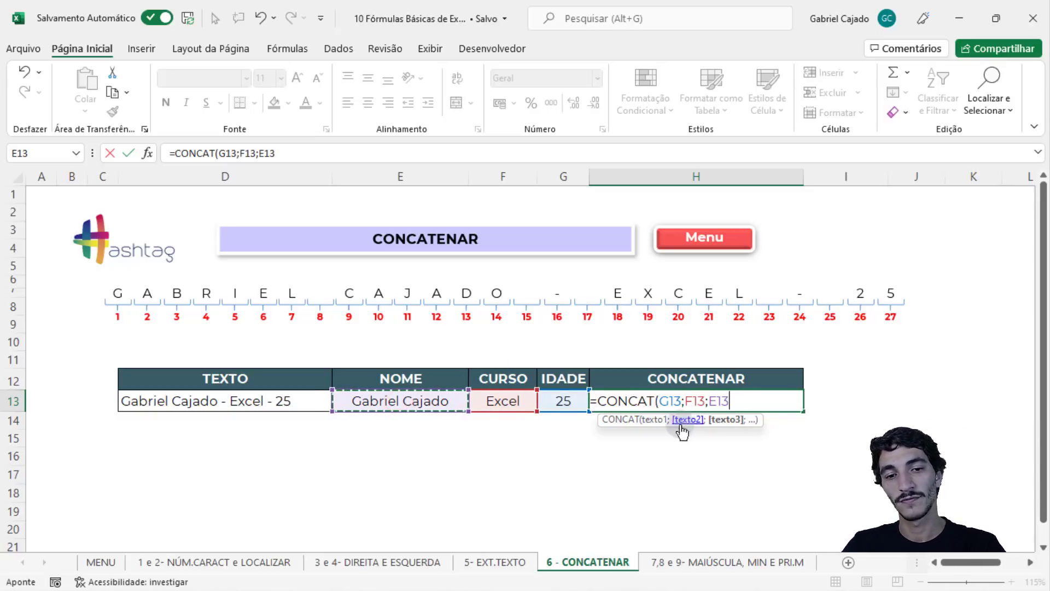
pyautogui.press('Return')
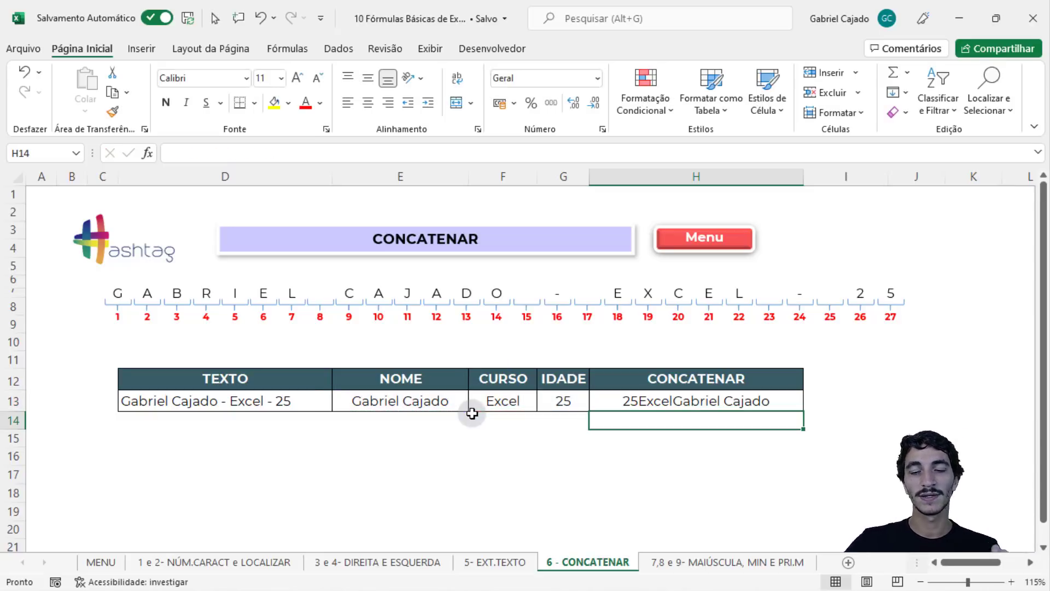
# - Insert "-" as a separate text argument between G13 and F13 in the CONCAT formula in H13
pyautogui.click(621, 403)
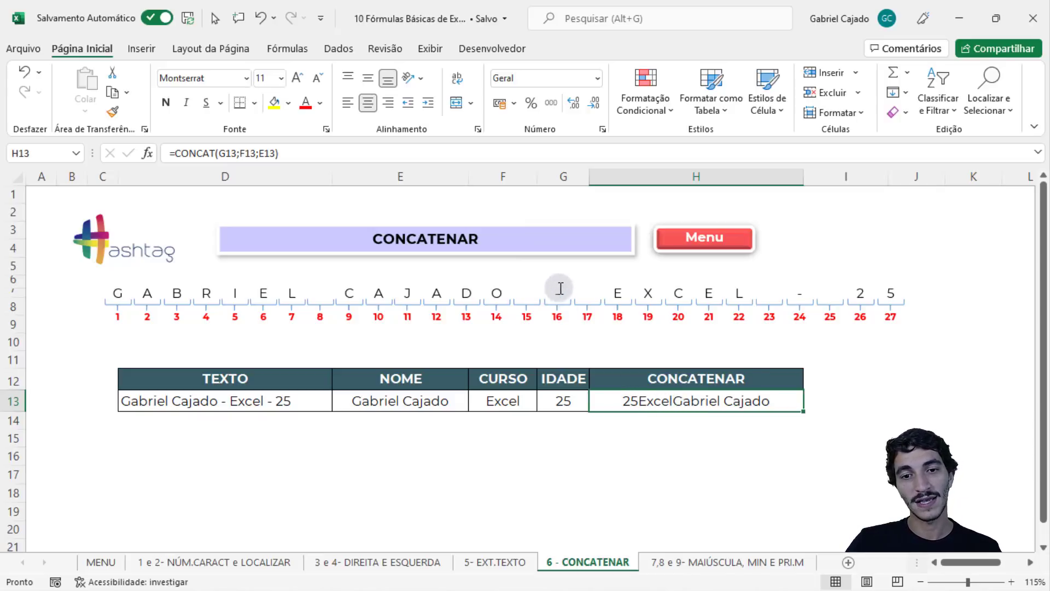
pyautogui.doubleClick(675, 399)
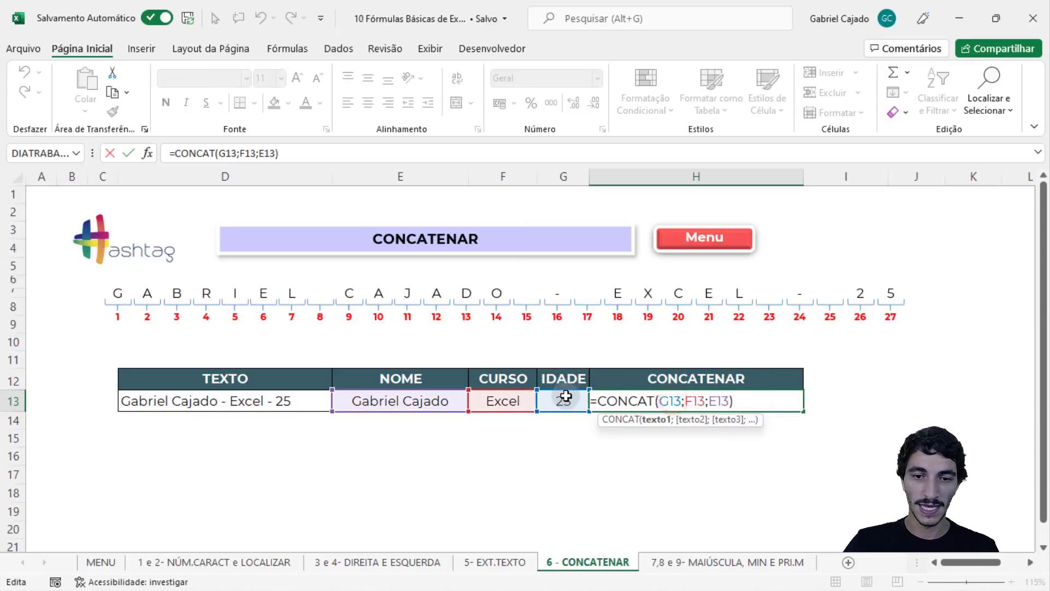
pyautogui.click(682, 401)
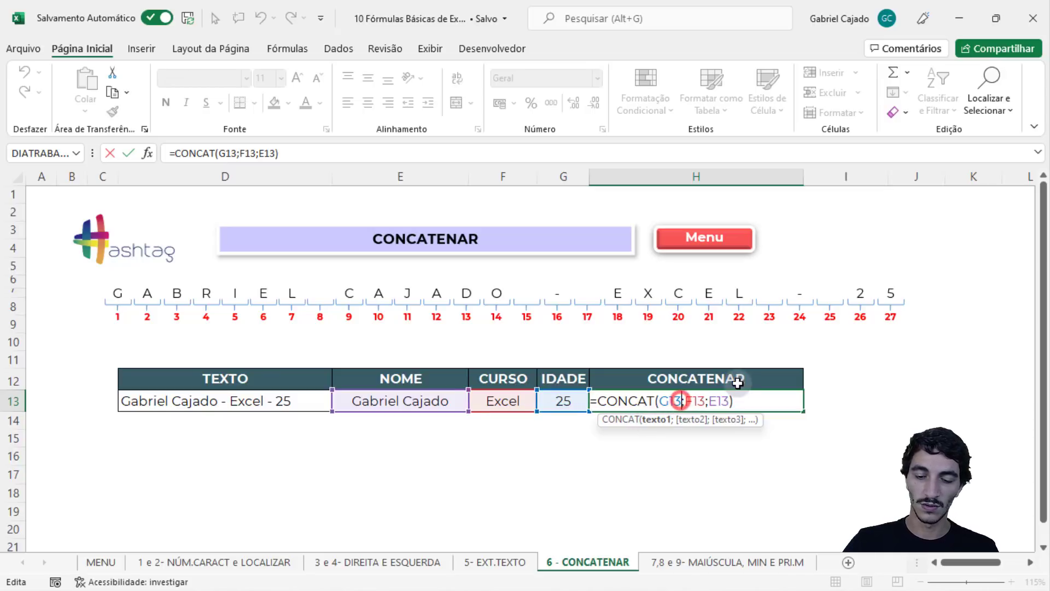
pyautogui.write(';')
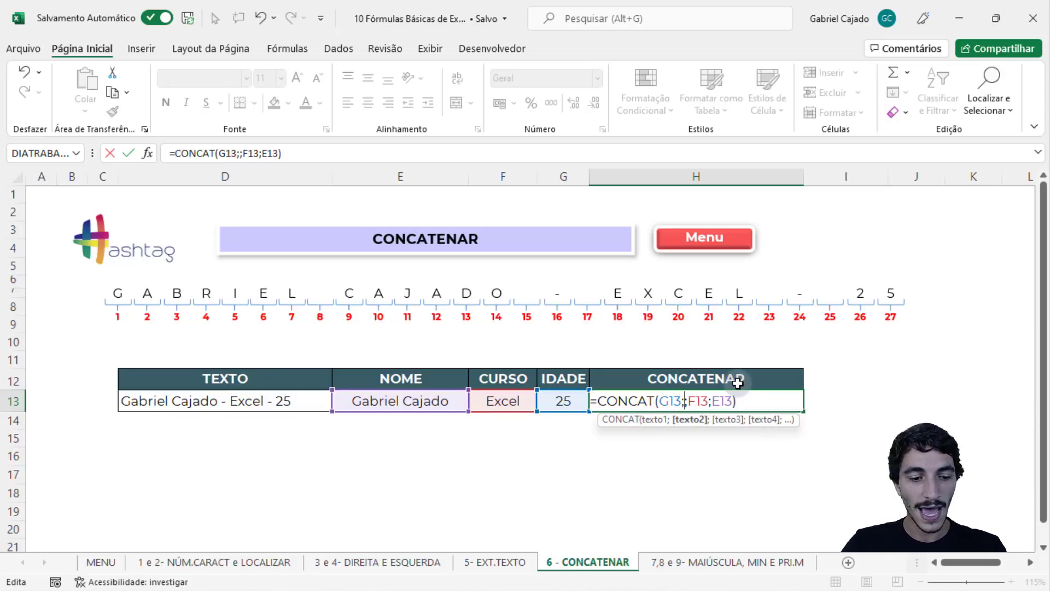
pyautogui.write('"-"')
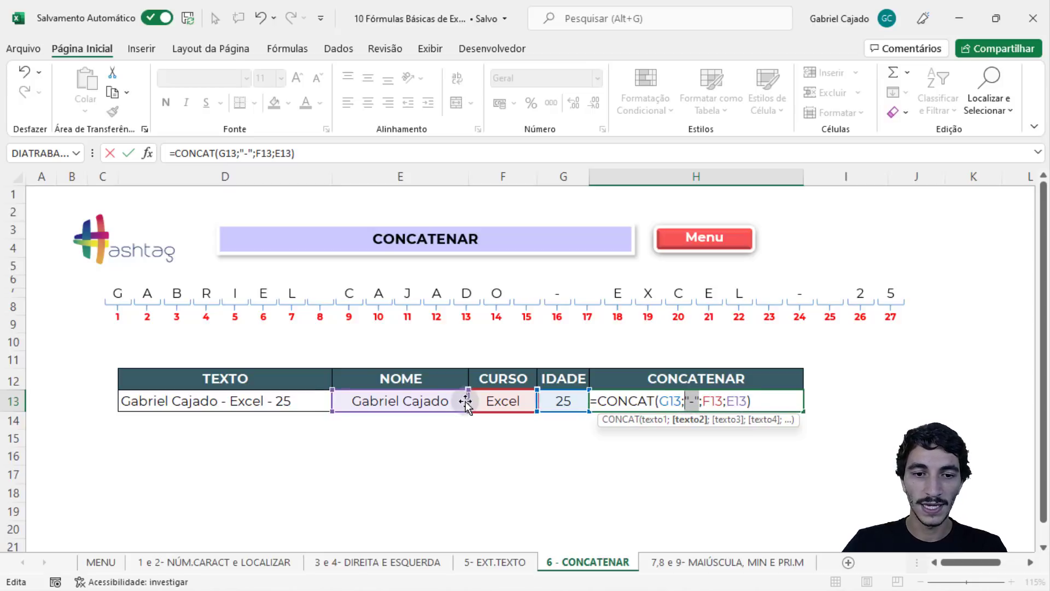
# - Insert a second "-" argument between F13 and E13 in the CONCAT formula, review its arguments and commit it
pyautogui.click(724, 400)
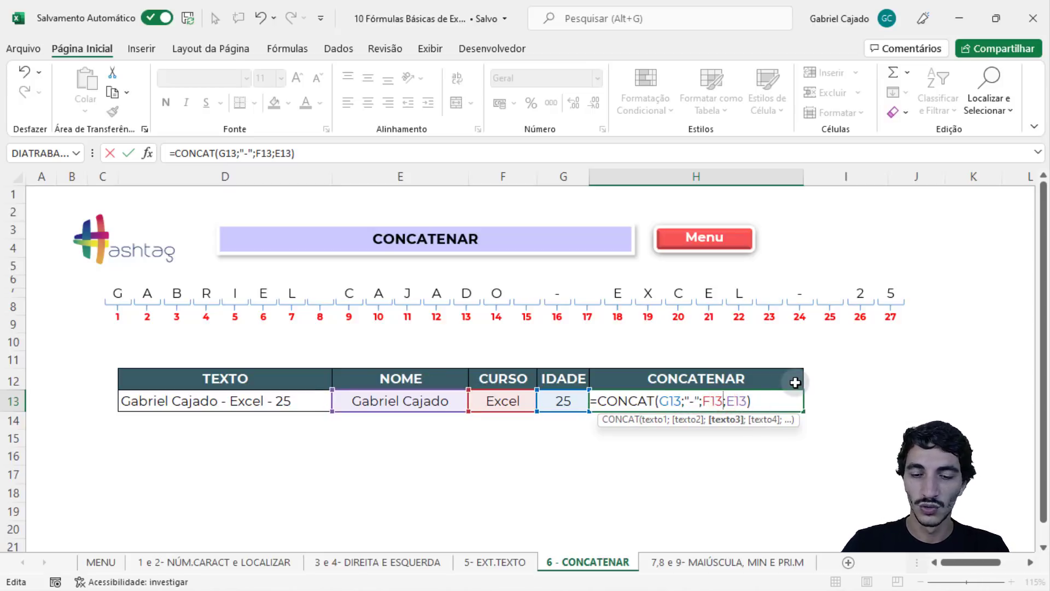
pyautogui.write(';"')
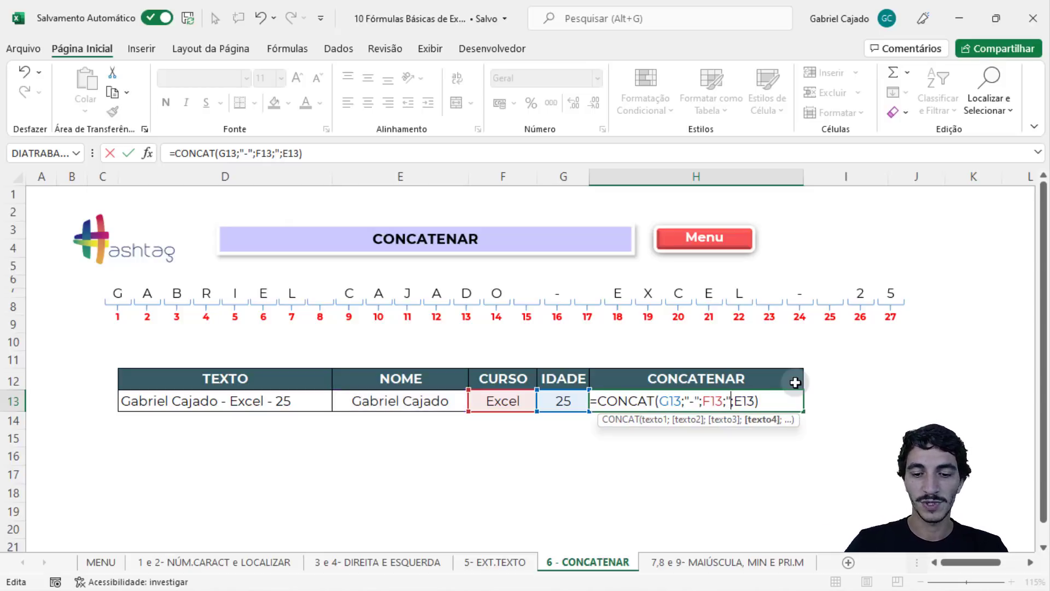
pyautogui.write('-"')
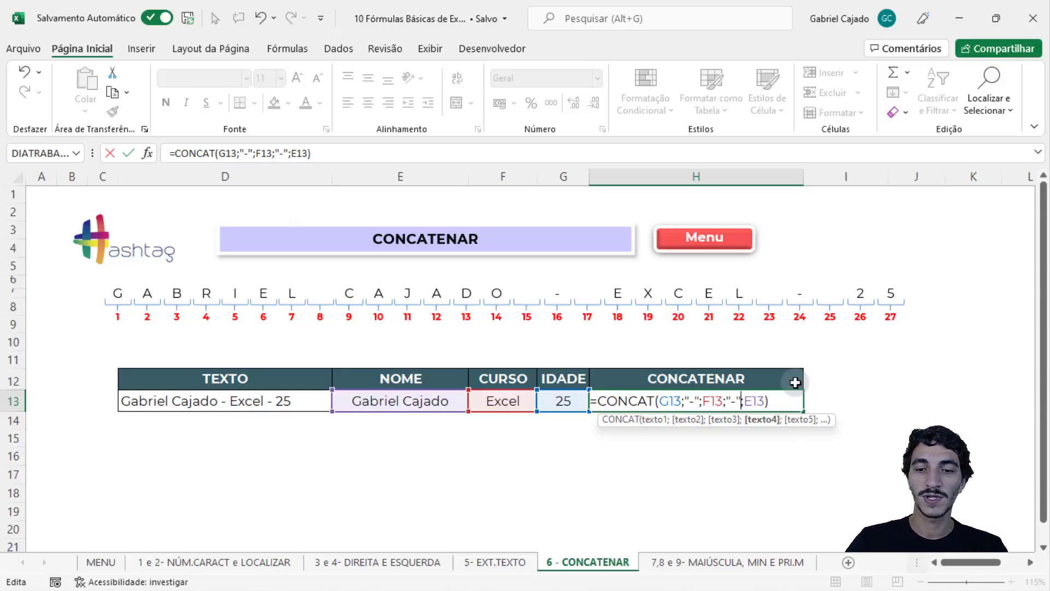
pyautogui.click(667, 401)
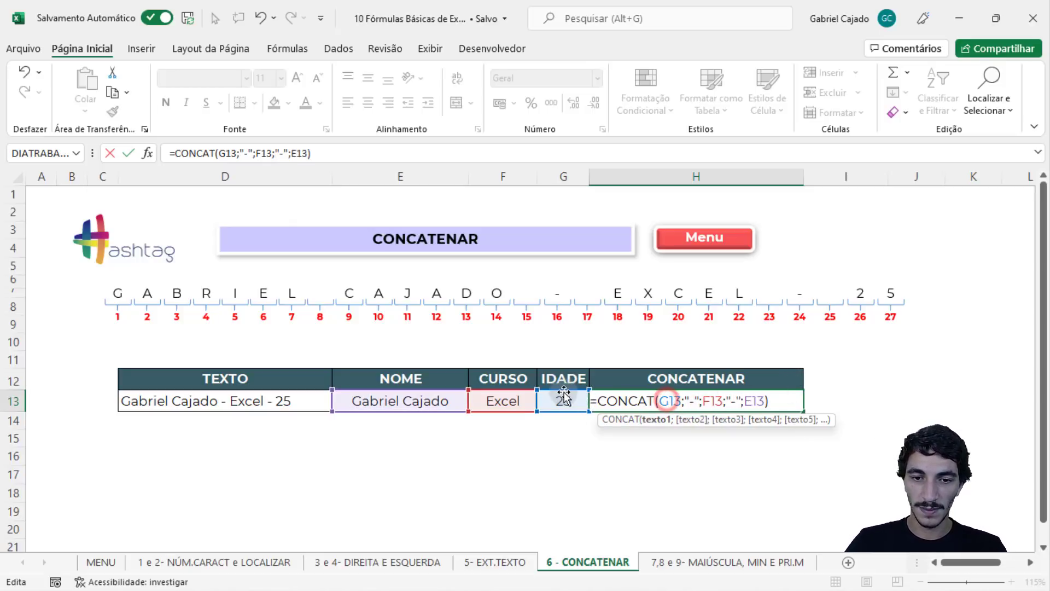
pyautogui.click(698, 402)
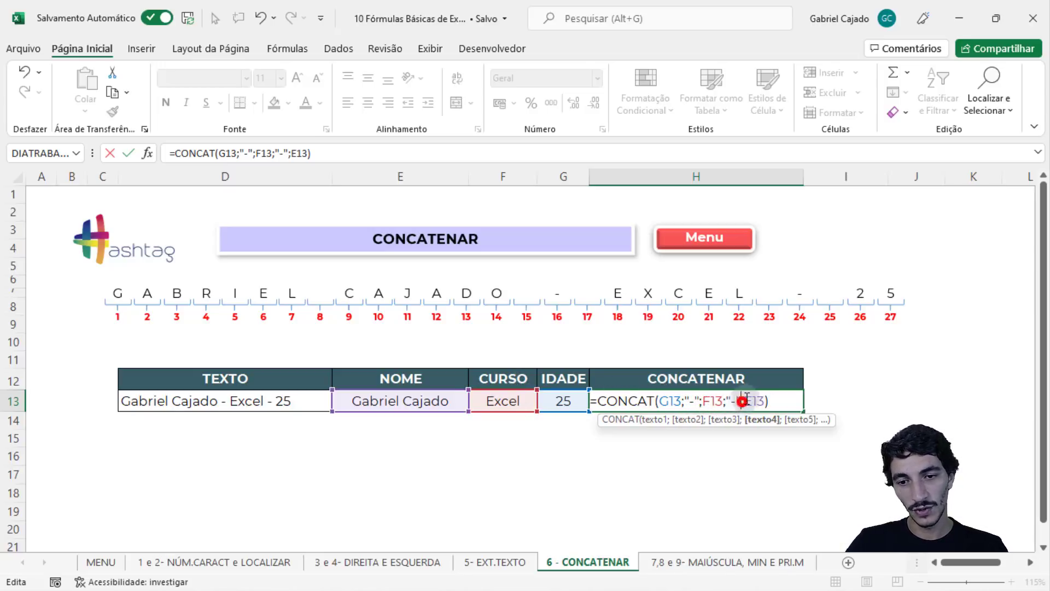
pyautogui.press('Escape')
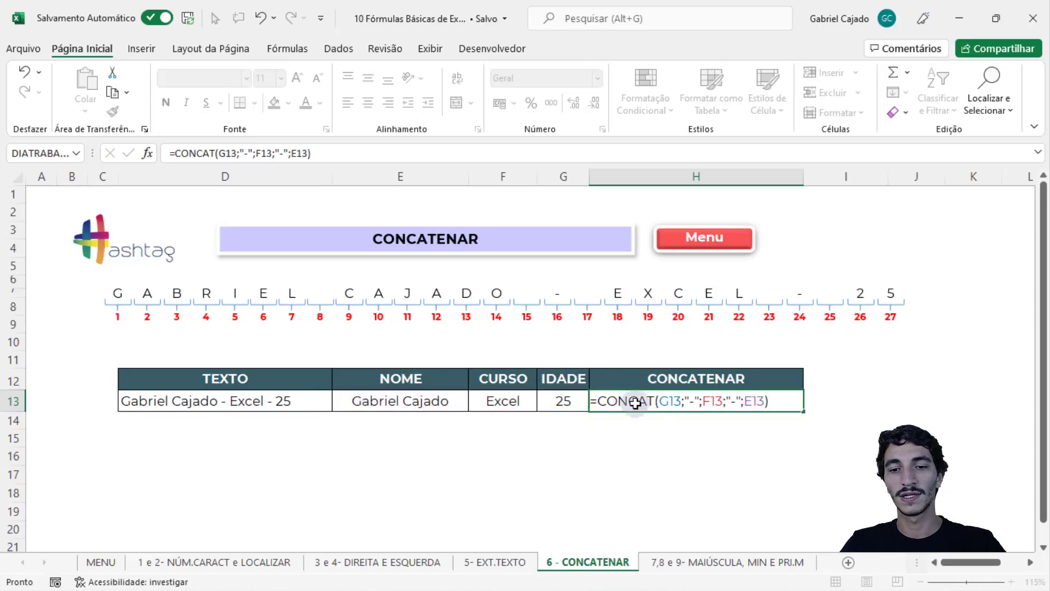
pyautogui.press('Return')
pyautogui.click(722, 403)
pyautogui.click(734, 439)
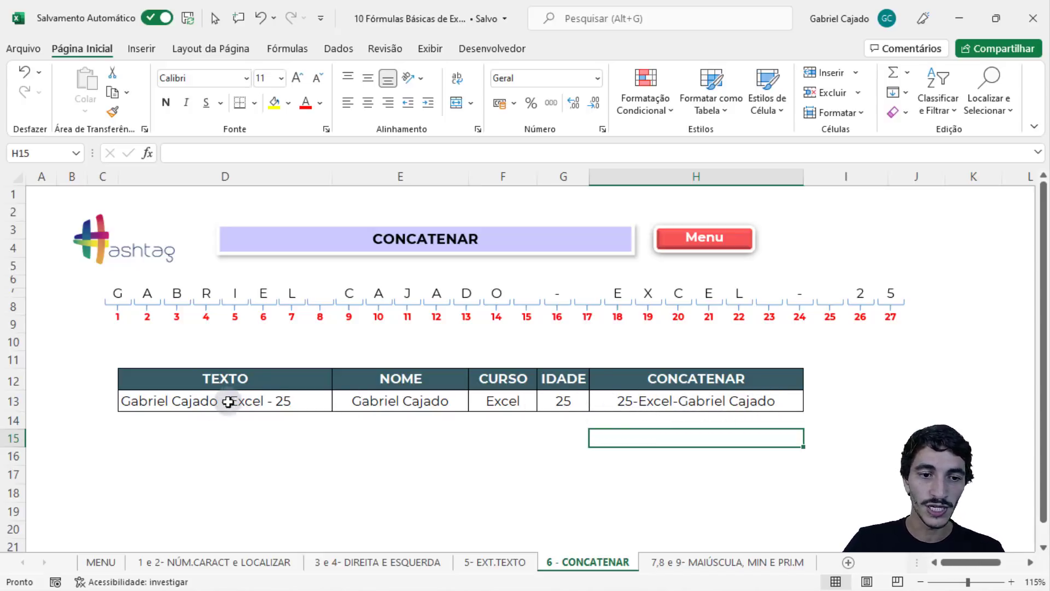
# - Add a space before and after each hyphen in H13's CONCAT formula, making both separators " - "
pyautogui.doubleClick(668, 404)
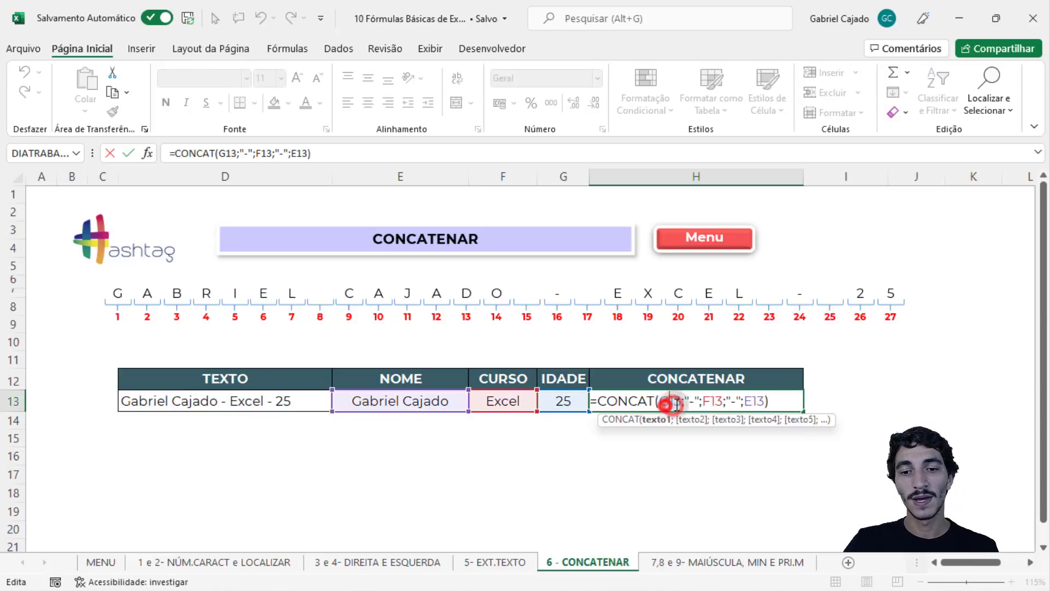
pyautogui.click(690, 404)
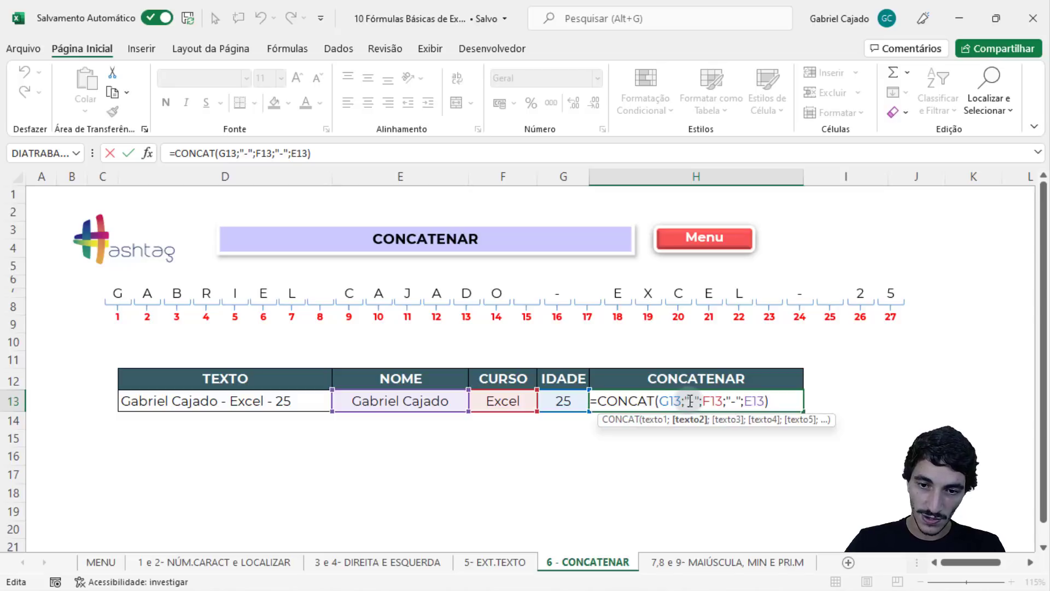
pyautogui.click(700, 404)
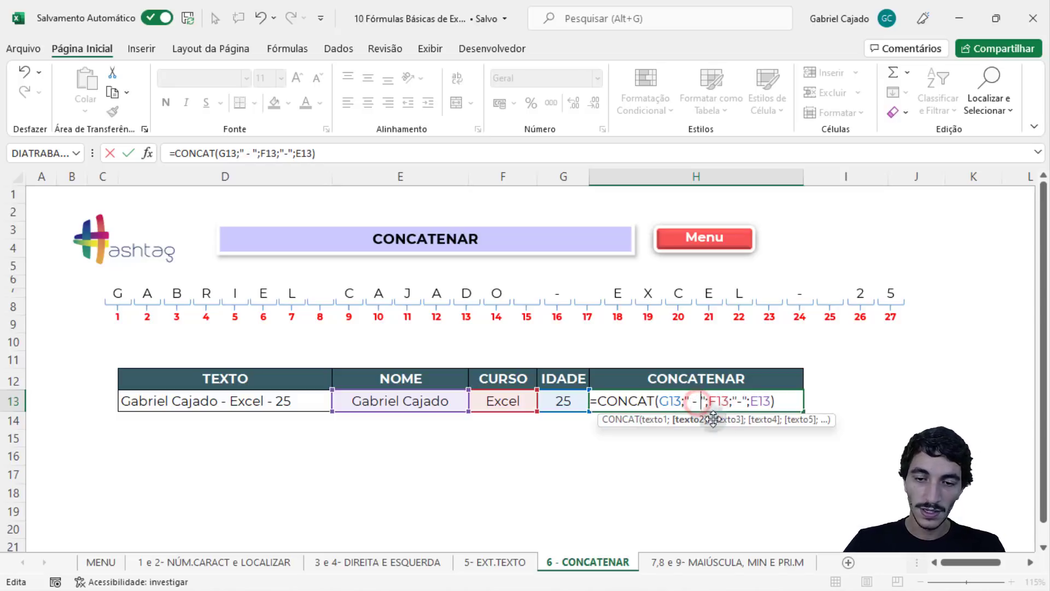
pyautogui.click(736, 401)
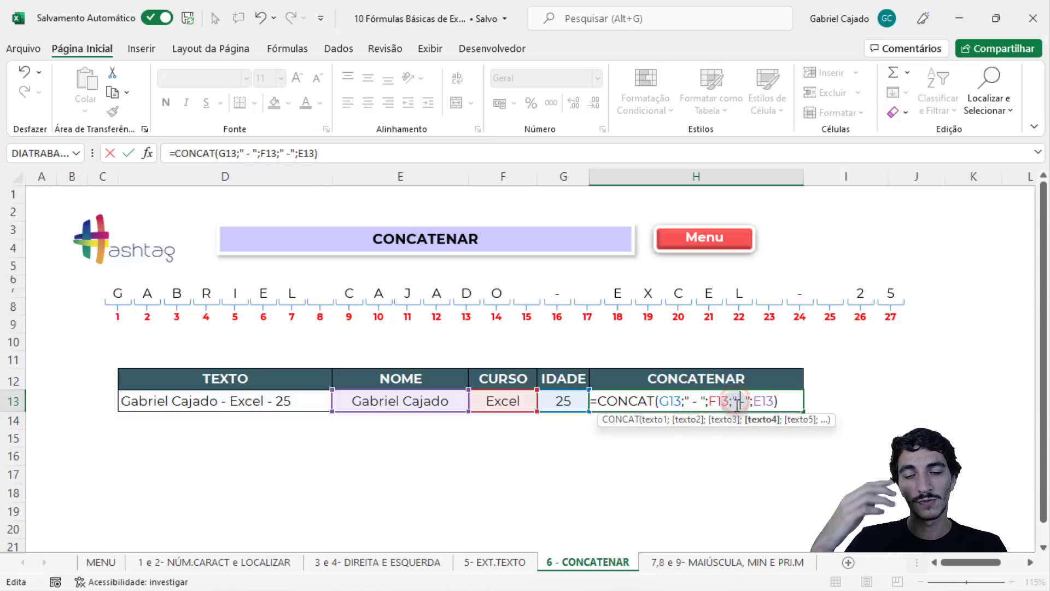
pyautogui.click(748, 402)
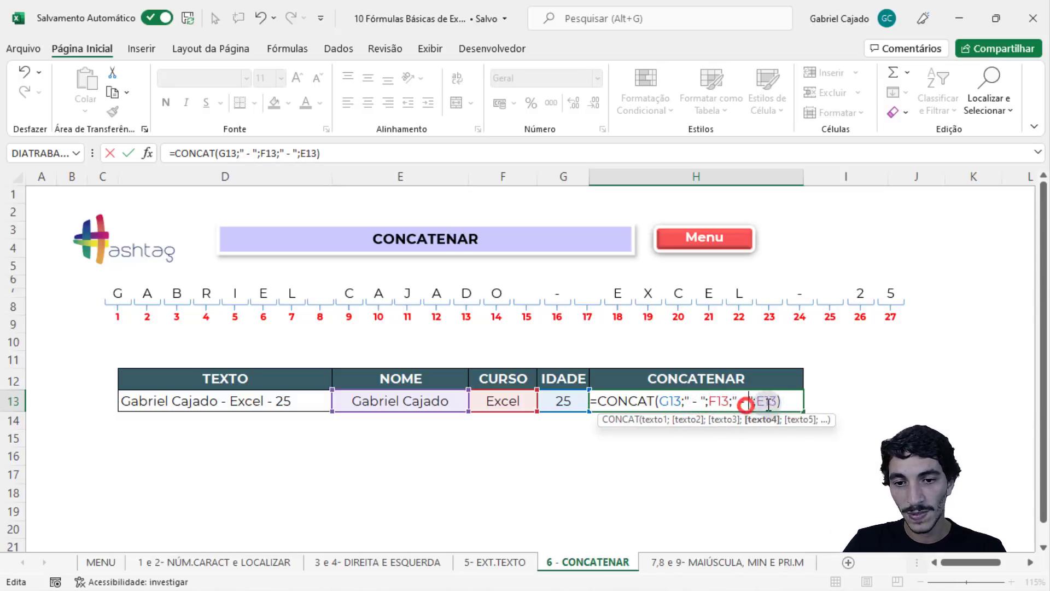
pyautogui.press('Return')
pyautogui.click(725, 403)
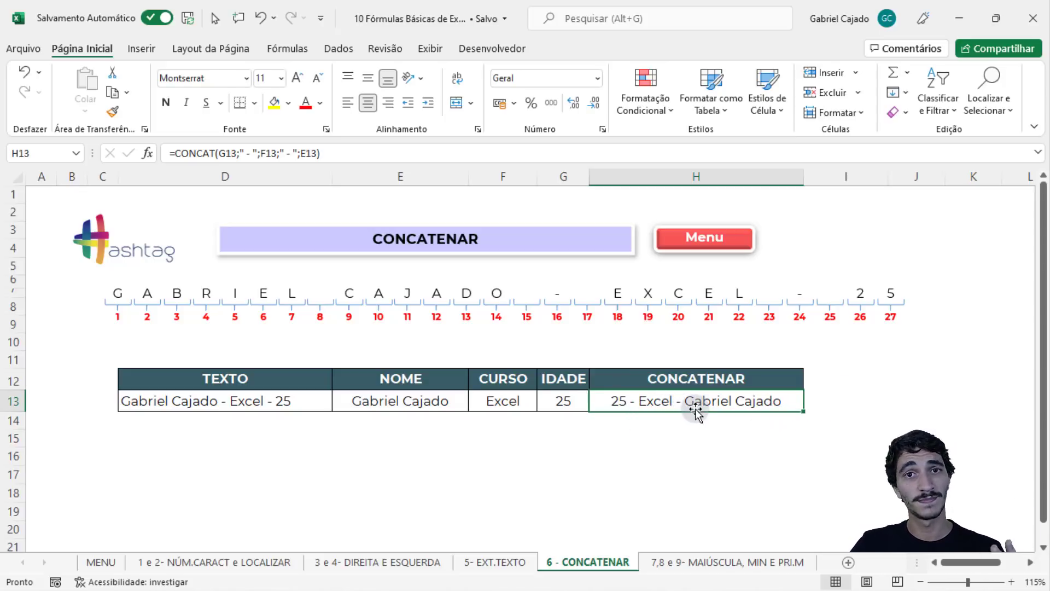
# - On the sheet "7,8 e 9- MAIÚSCULA, MIN E PRI.M", enter a MAIÚSCULA formula in F13 that converts the name in D13
pyautogui.click(763, 563)
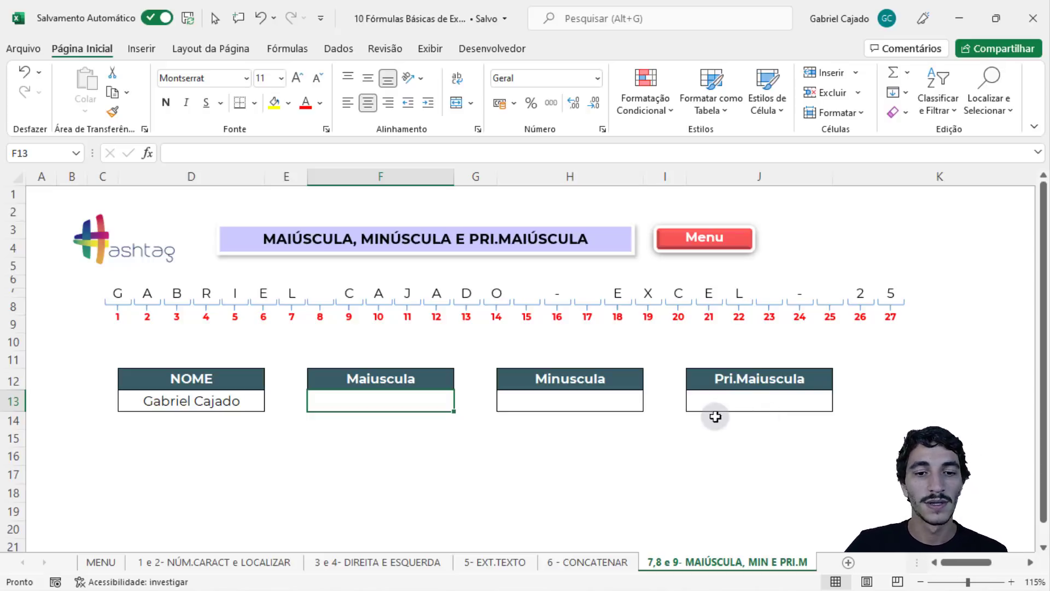
pyautogui.write('=mai')
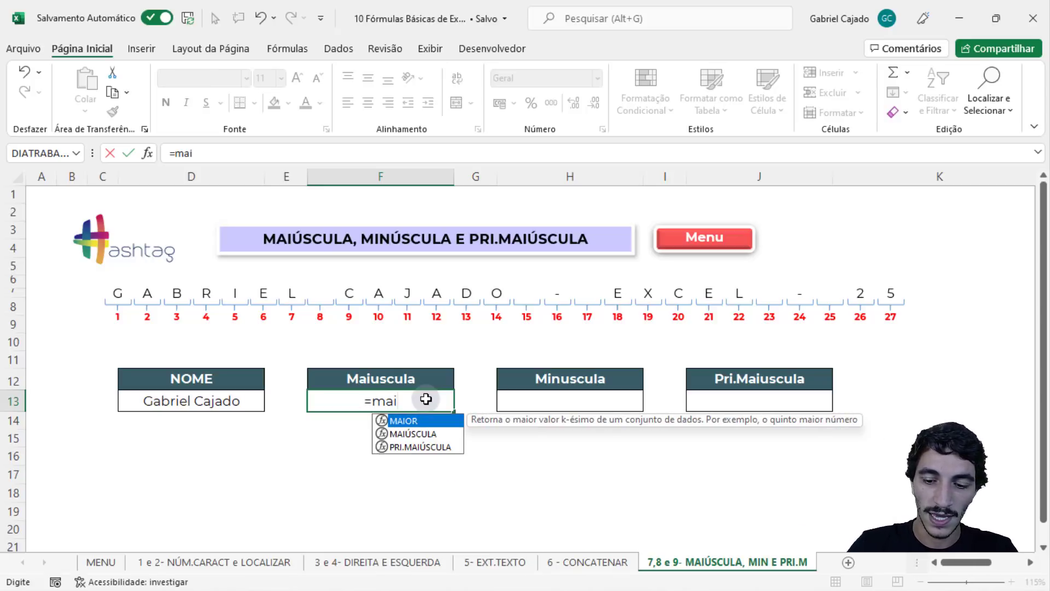
pyautogui.press('Down')
pyautogui.press('Tab')
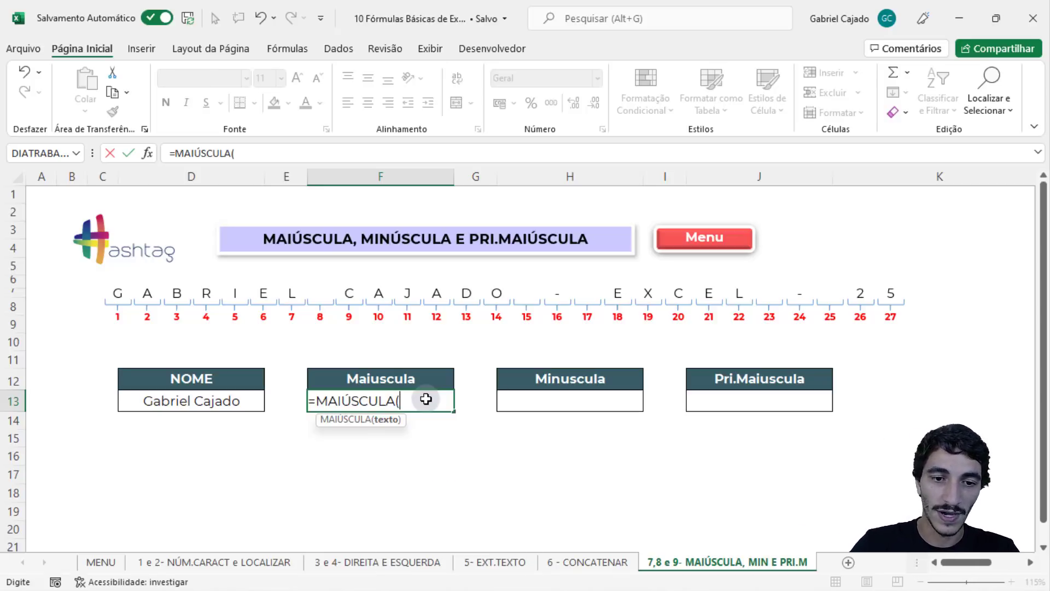
pyautogui.click(157, 402)
pyautogui.press('Return')
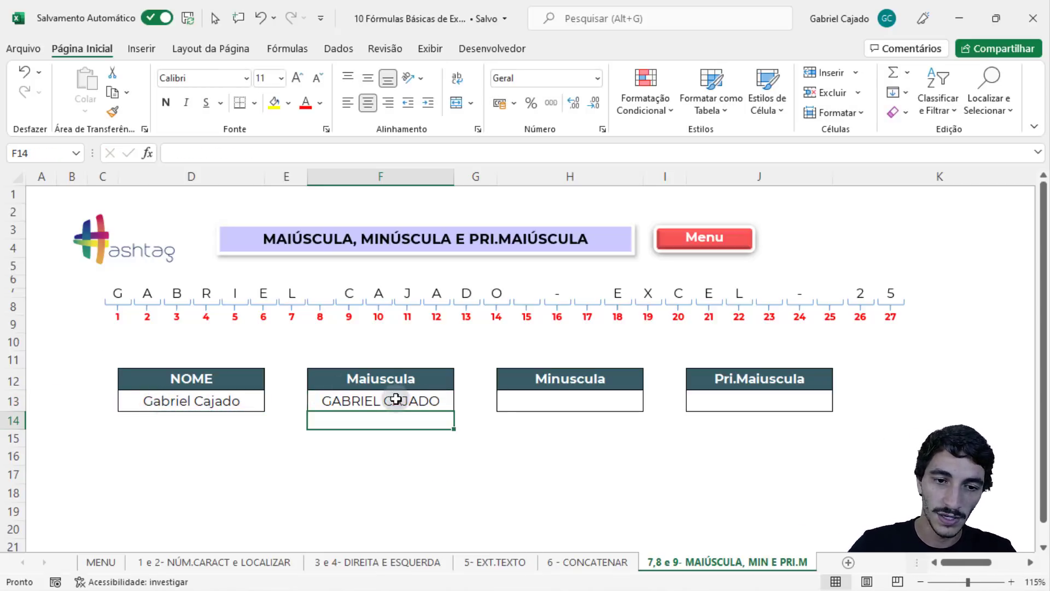
# - Enter a MINÚSCULA formula in H13 under the Minuscula heading
pyautogui.click(526, 401)
pyautogui.write('=min')
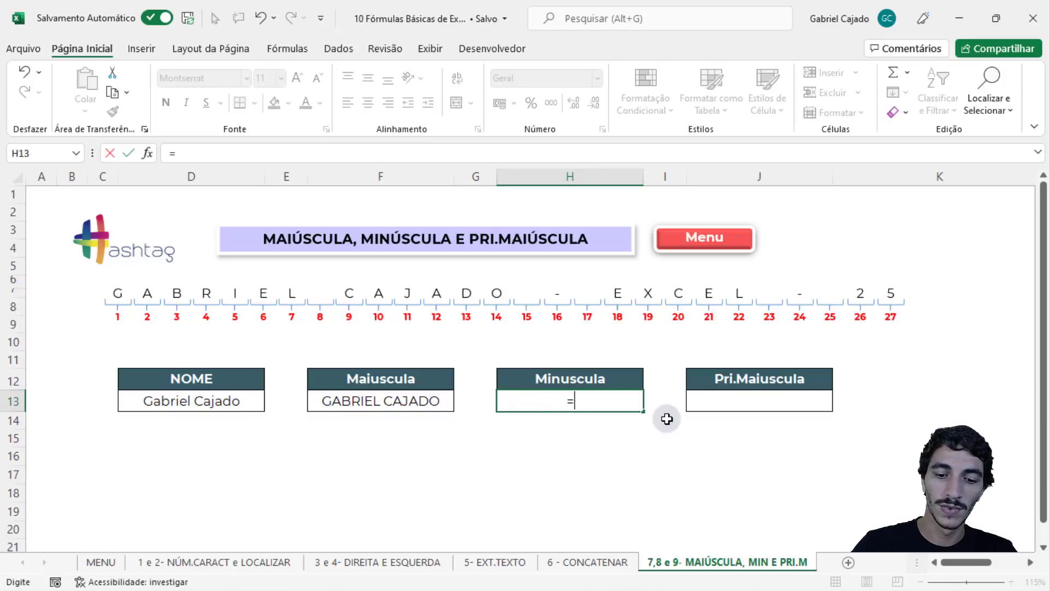